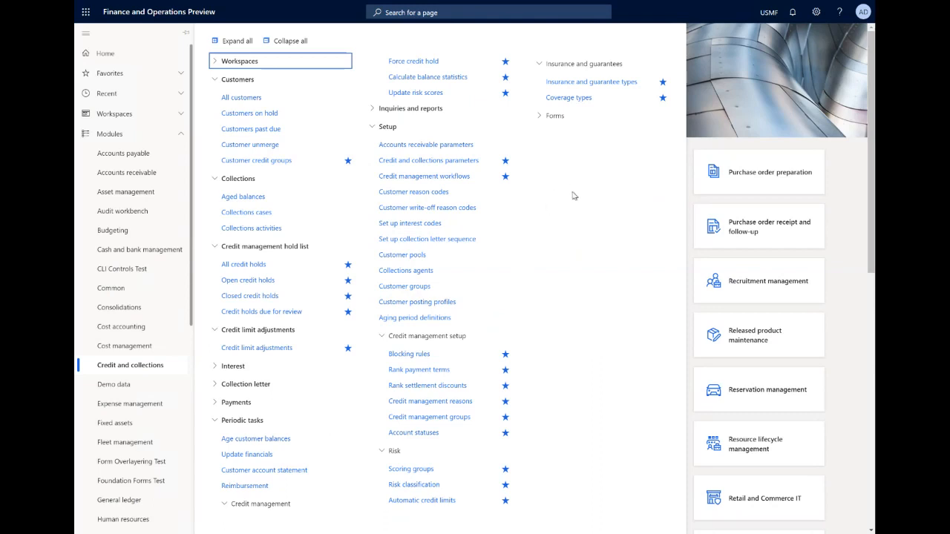
# Open the Contoso Retail San Diego record from all customers and view its Credit and collections details.
pyautogui.click(240, 100)
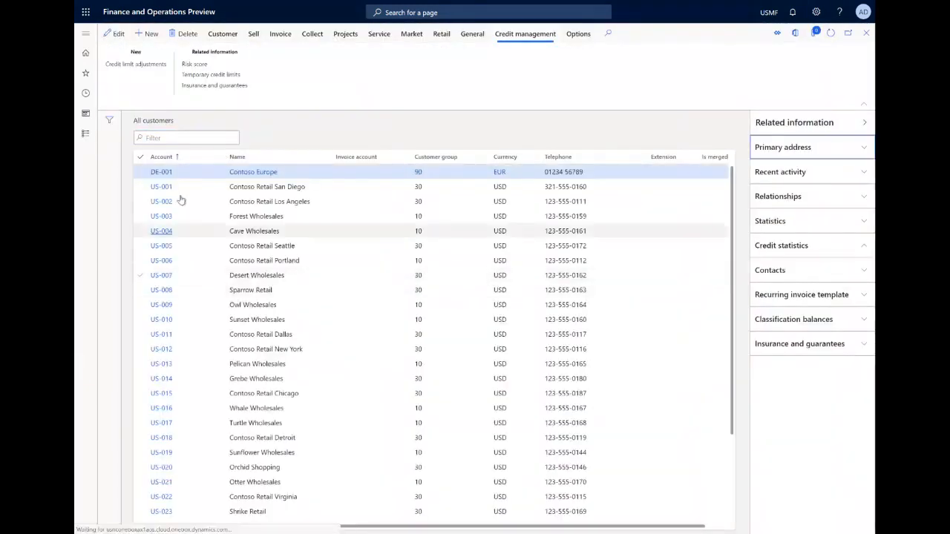
pyautogui.click(172, 188)
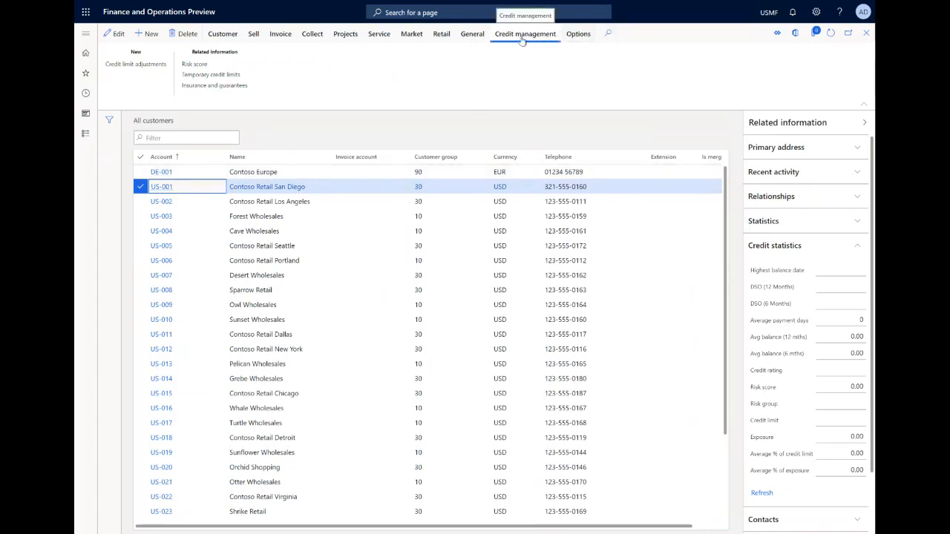
pyautogui.click(162, 190)
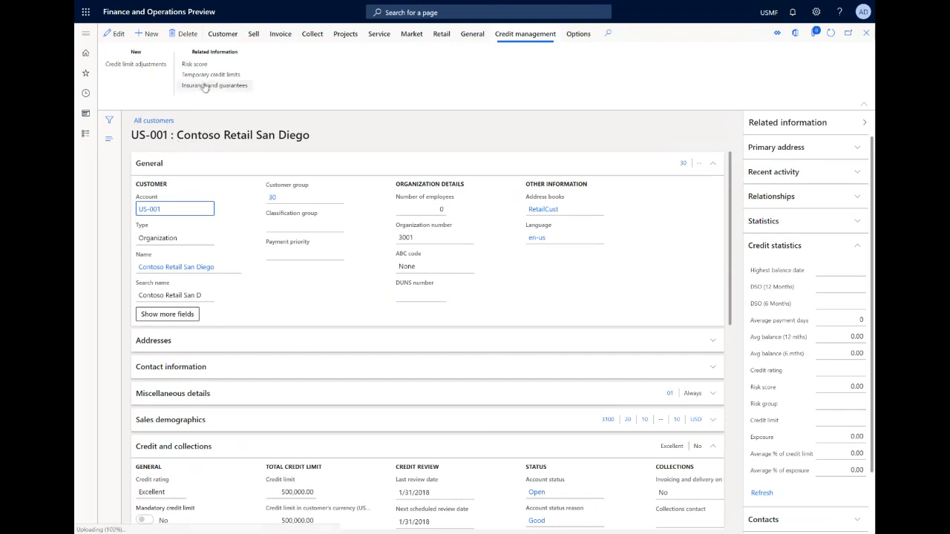
pyautogui.click(158, 165)
pyautogui.scroll(-1, 251, 282)
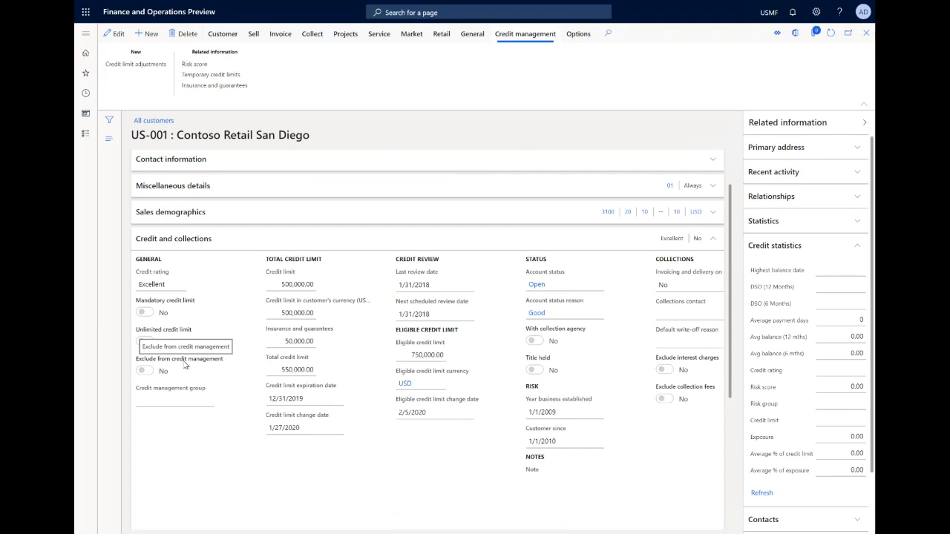
# Check the available credit management groups for Contoso Retail San Diego without choosing one.
pyautogui.click(209, 403)
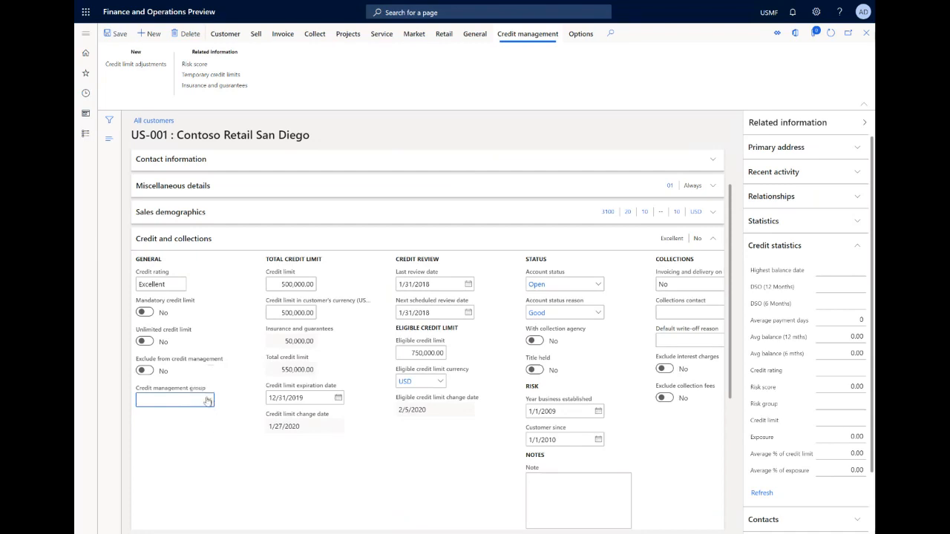
pyautogui.click(208, 401)
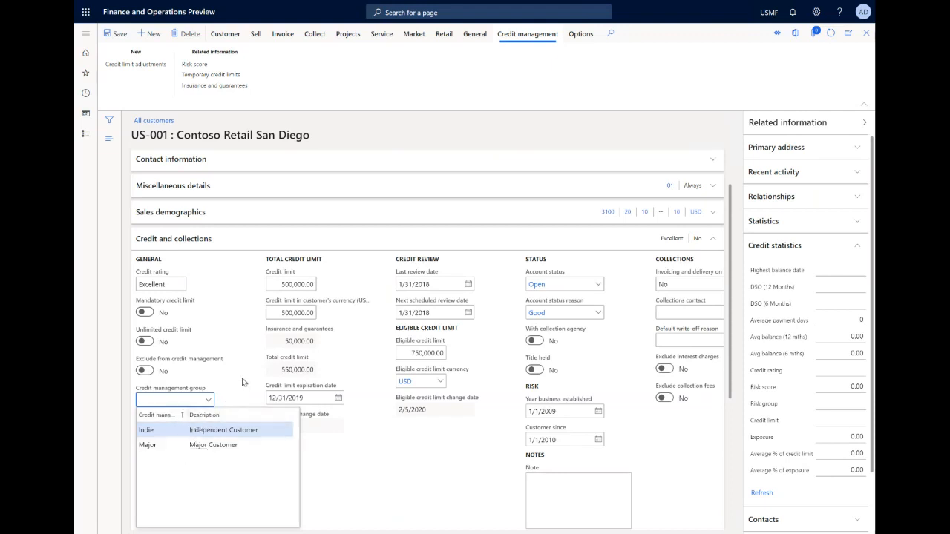
pyautogui.click(357, 466)
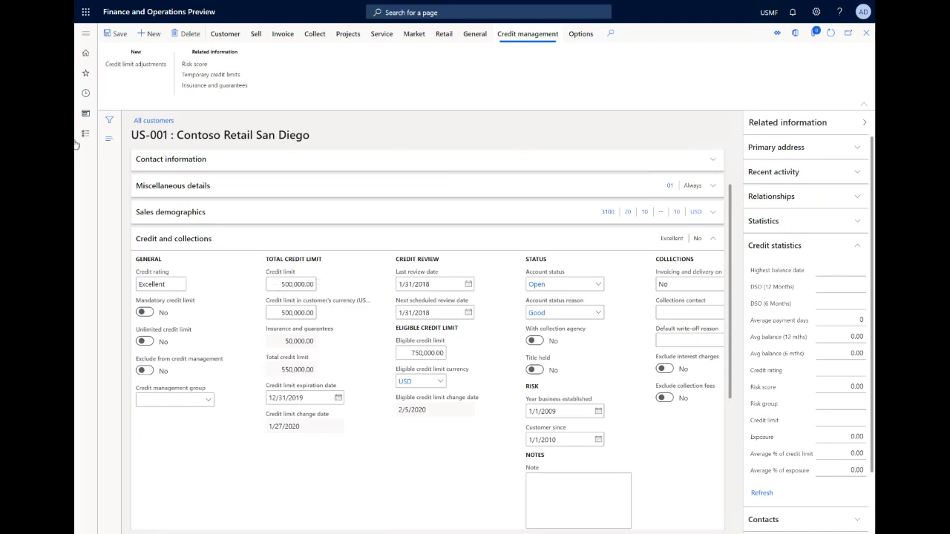
# View the credit limit details of Contoso Europe for comparison, and return to Contoso Retail San Diego with the customer list hidden.
pyautogui.click(109, 141)
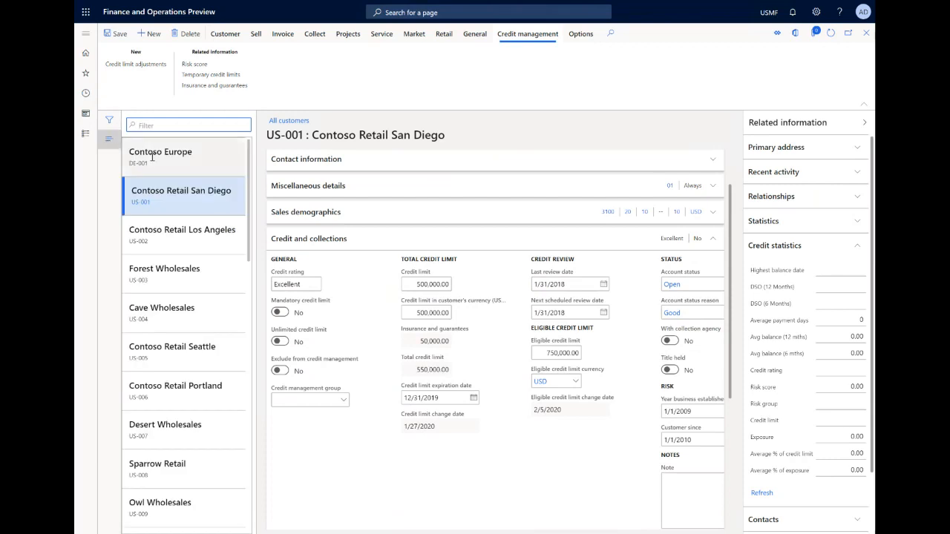
pyautogui.click(211, 156)
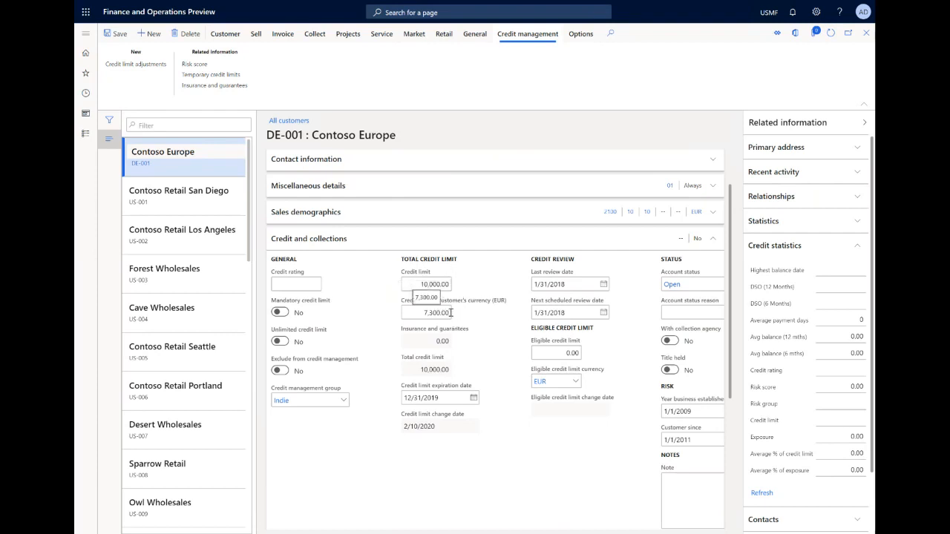
pyautogui.click(178, 195)
pyautogui.click(108, 141)
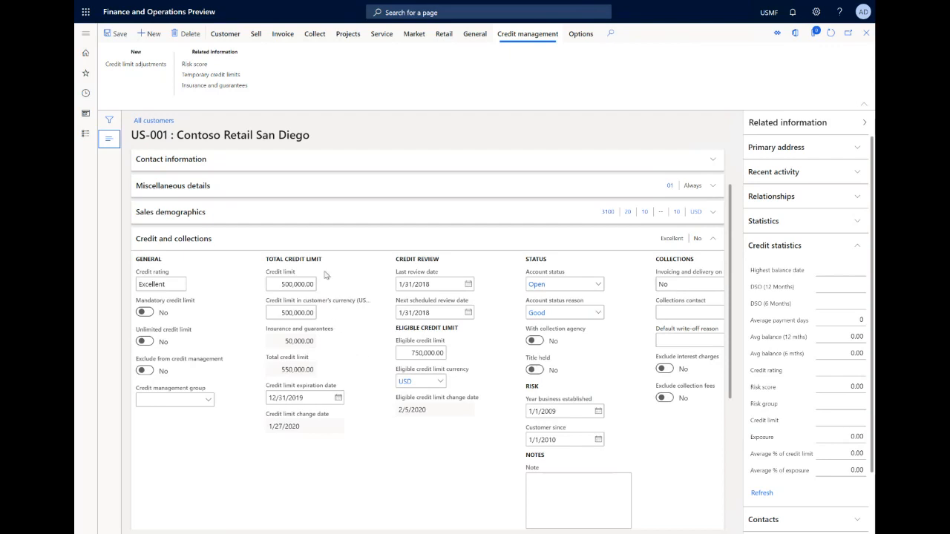
# Review the insurance and guarantees recorded for Contoso Retail San Diego, and return to the customer record.
pyautogui.click(236, 90)
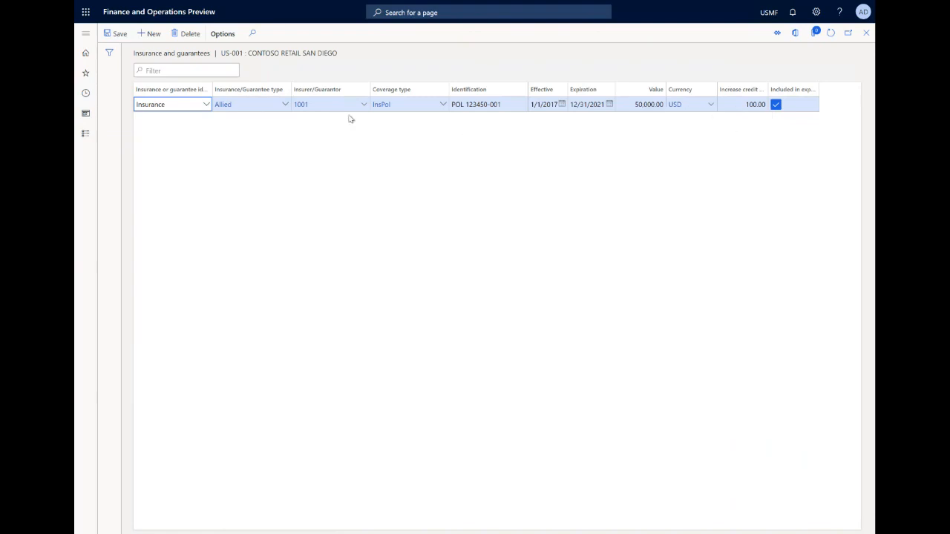
pyautogui.click(868, 33)
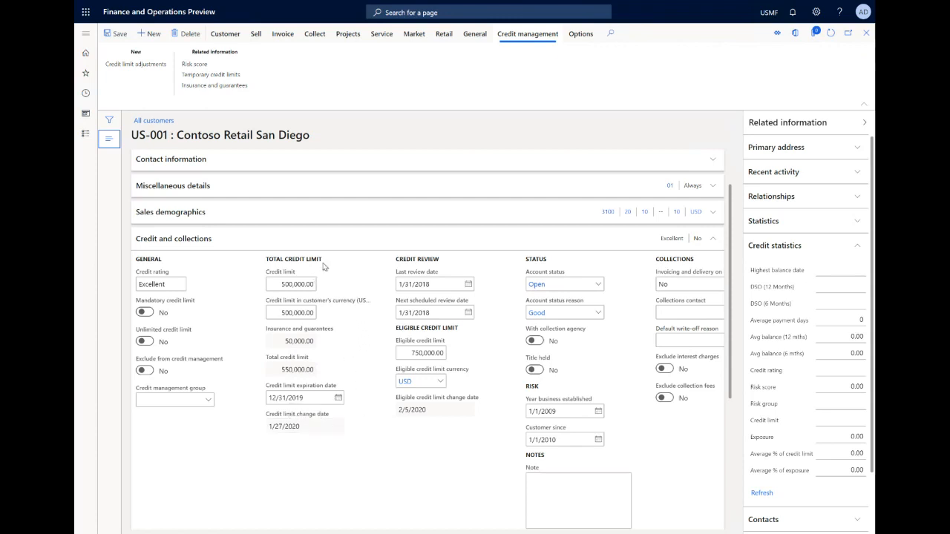
# Switch to Contoso Retail Los Angeles, review its temporary credit limits, and return to the customer record.
pyautogui.click(107, 140)
pyautogui.click(141, 223)
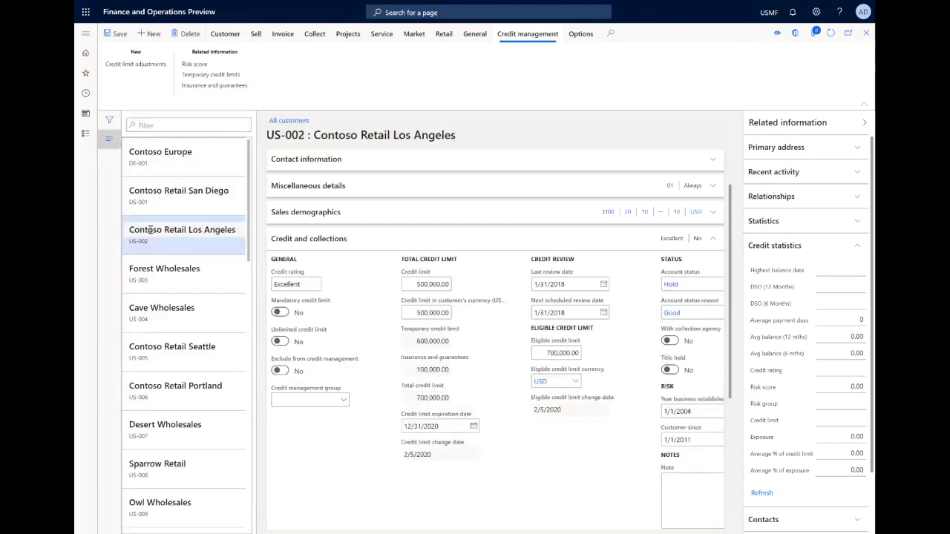
pyautogui.click(109, 140)
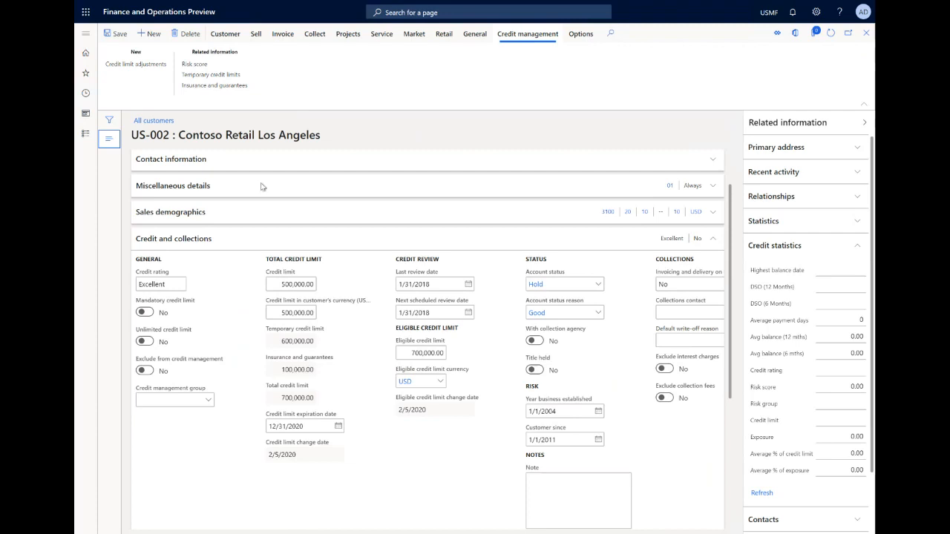
pyautogui.click(217, 75)
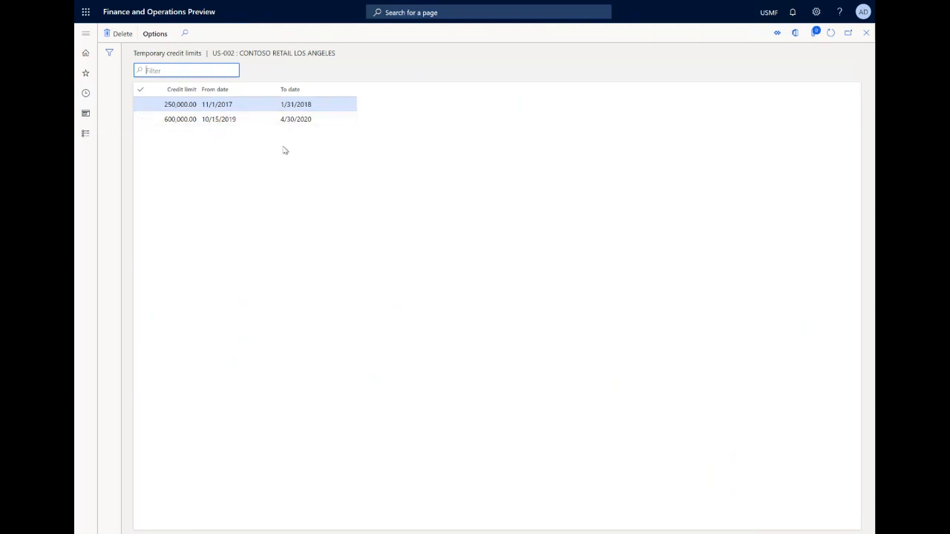
pyautogui.click(257, 119)
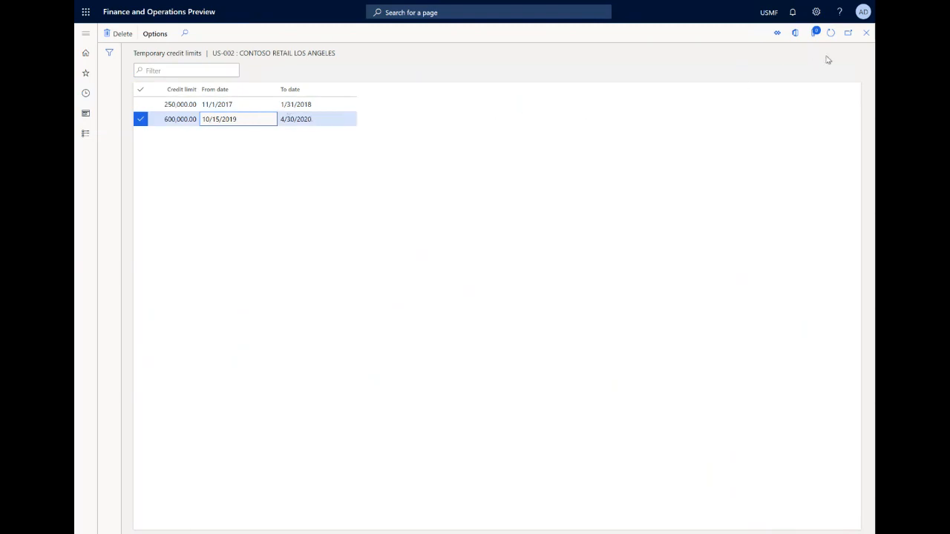
pyautogui.click(867, 34)
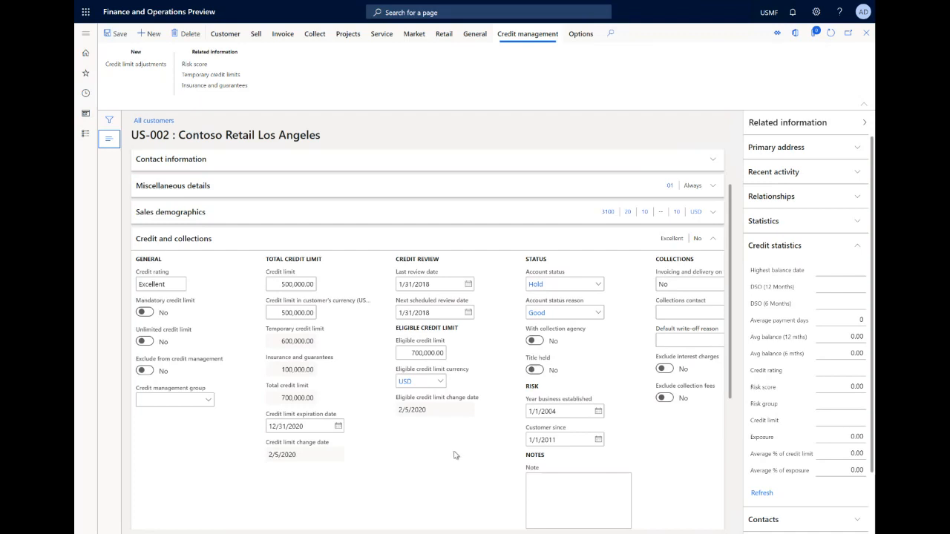
# Check the available account statuses and account status reasons for Contoso Retail Los Angeles, leaving both selections as they are.
pyautogui.click(598, 284)
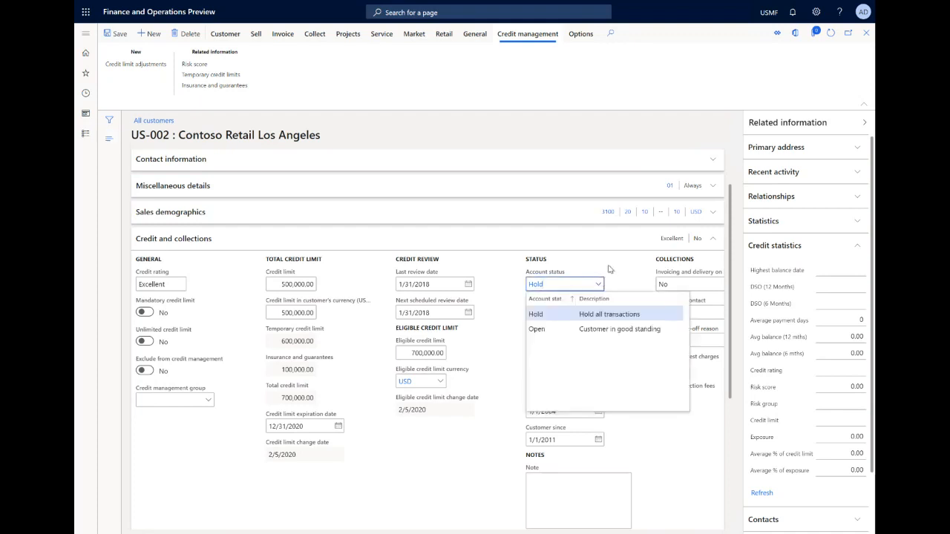
pyautogui.click(609, 267)
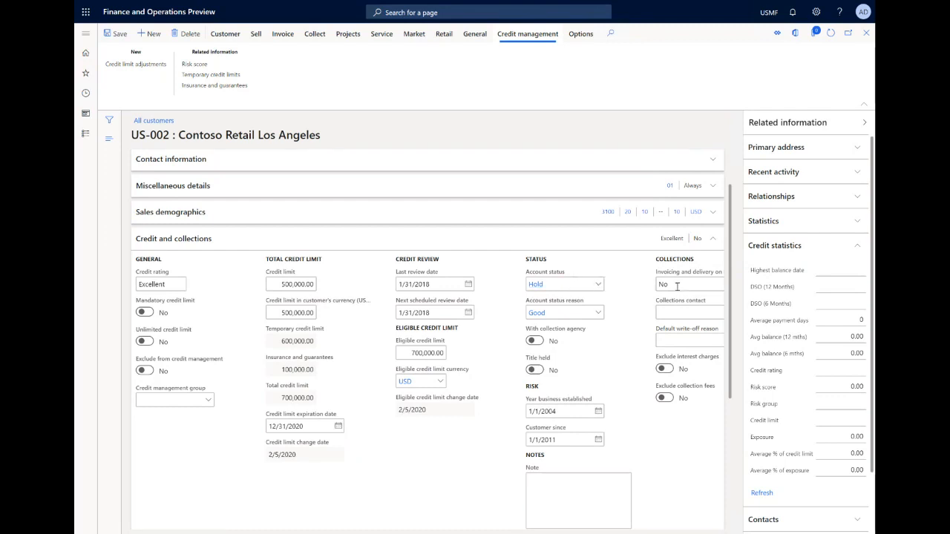
pyautogui.click(599, 314)
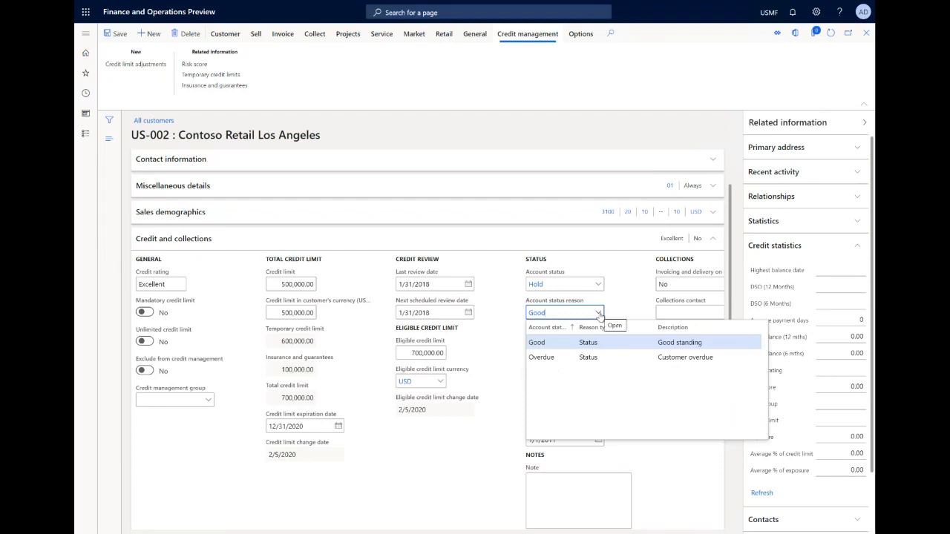
pyautogui.click(625, 300)
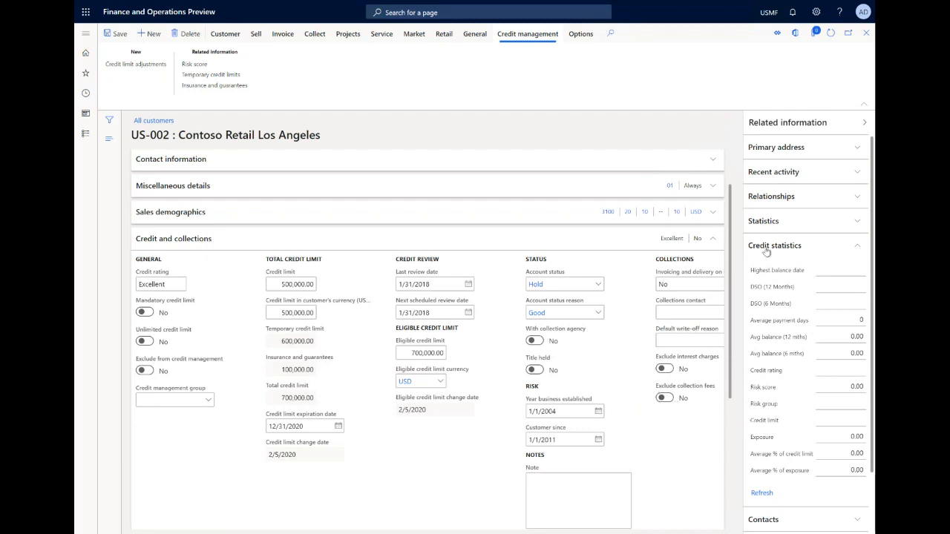
# Refresh the customer's credit statistics and inspect the Country scoring group behind its risk score.
pyautogui.click(762, 493)
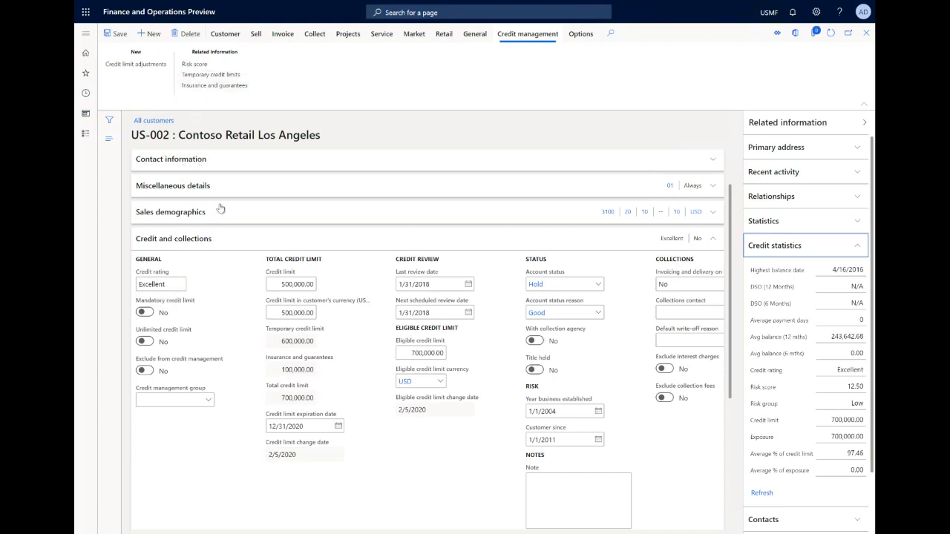
pyautogui.click(197, 67)
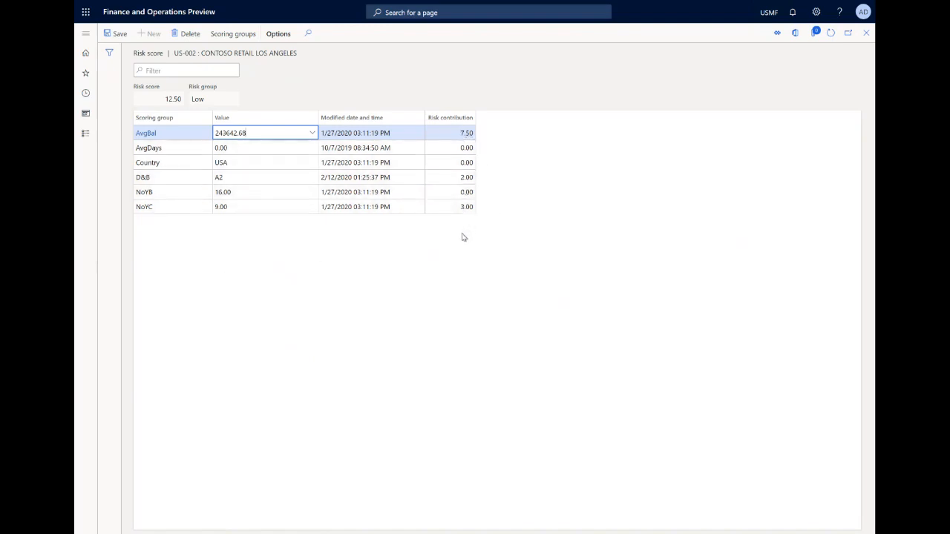
pyautogui.click(153, 164)
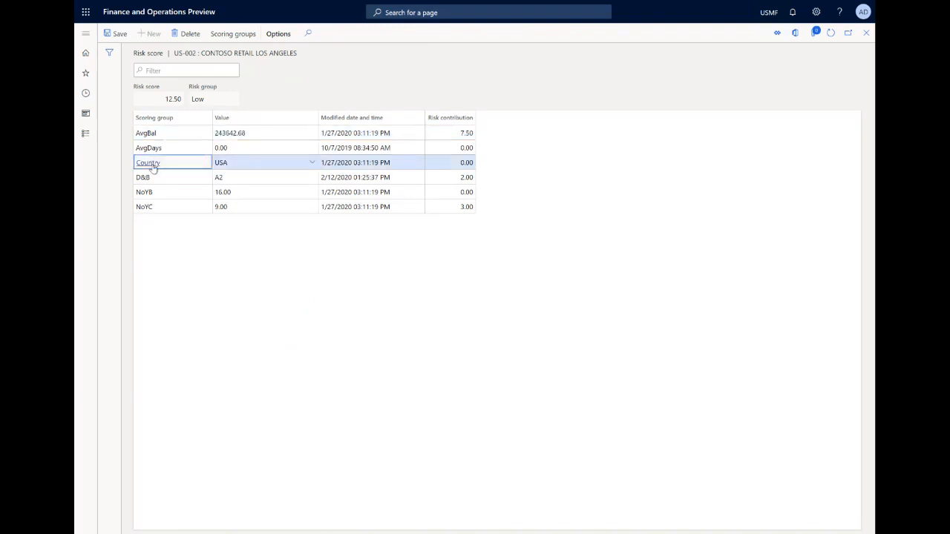
pyautogui.click(151, 165)
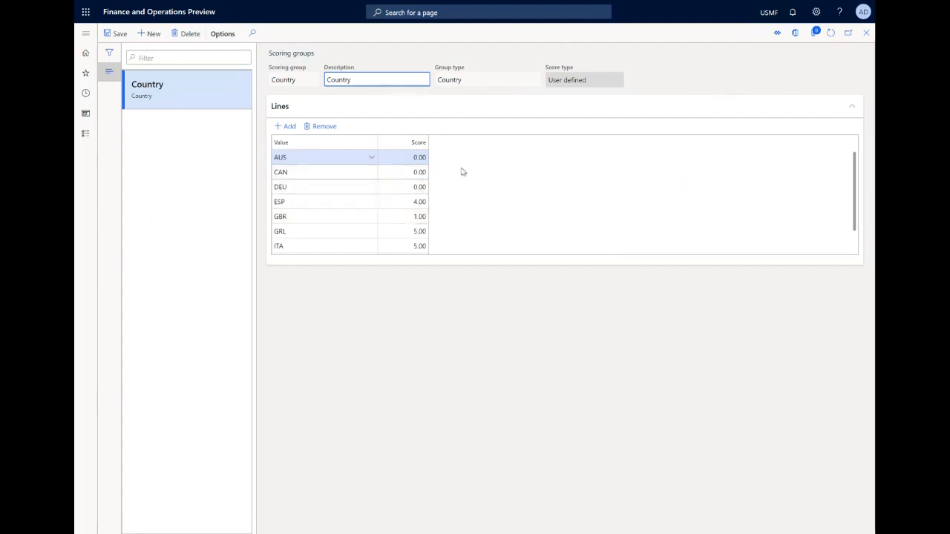
pyautogui.click(866, 35)
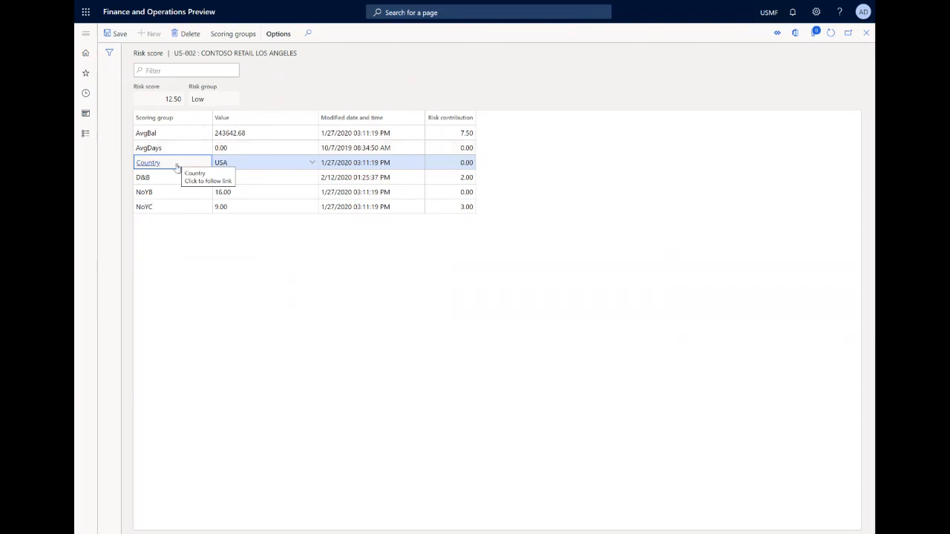
# Review the possible D&B values with their scores and the overall risk score, and return to the customer record.
pyautogui.click(196, 179)
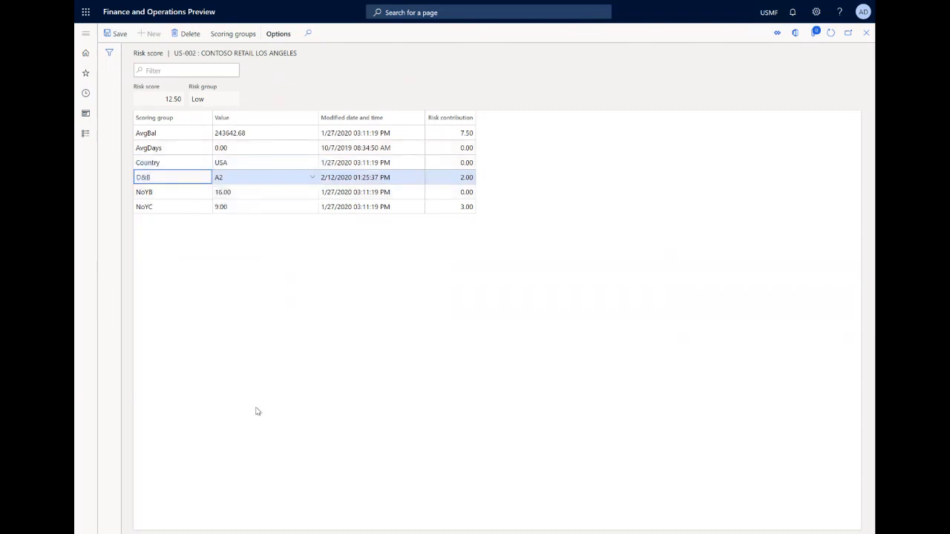
pyautogui.click(308, 178)
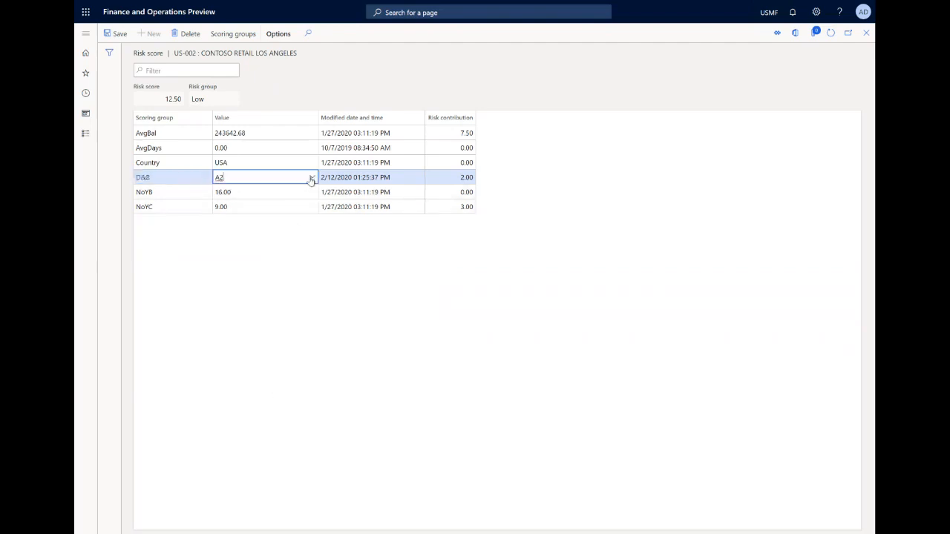
pyautogui.click(311, 179)
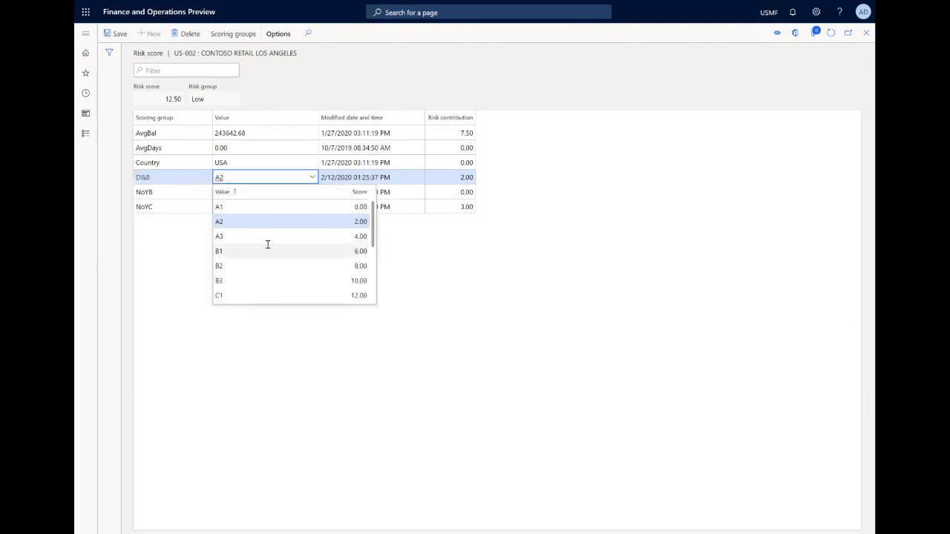
pyautogui.click(411, 338)
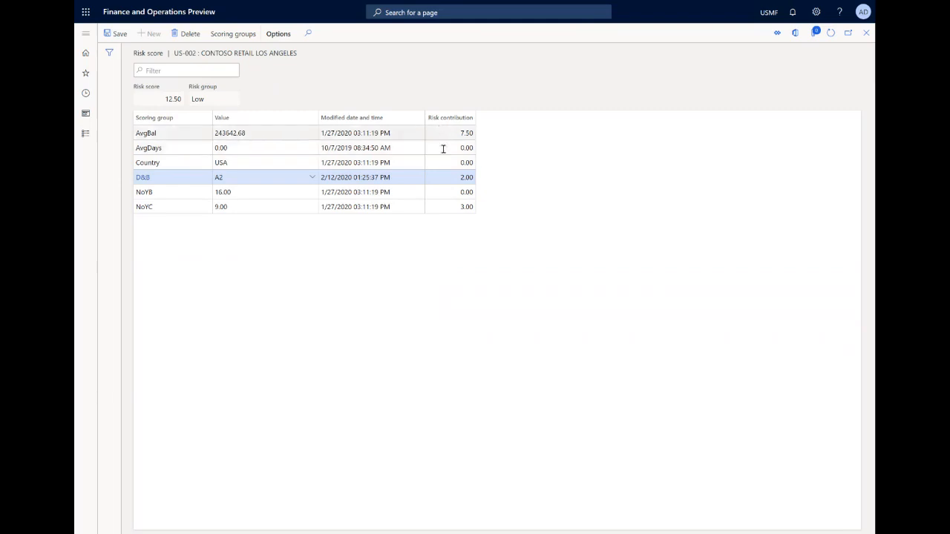
pyautogui.click(171, 102)
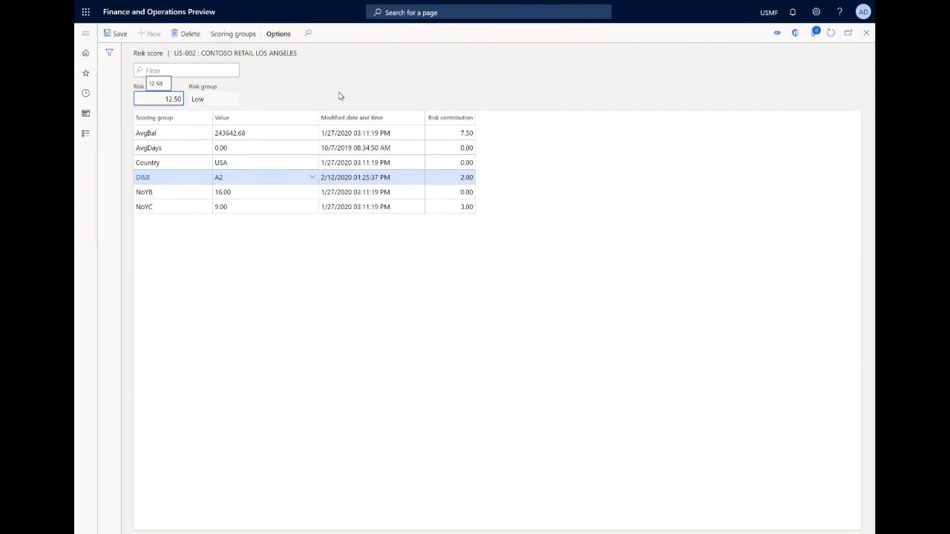
pyautogui.click(866, 35)
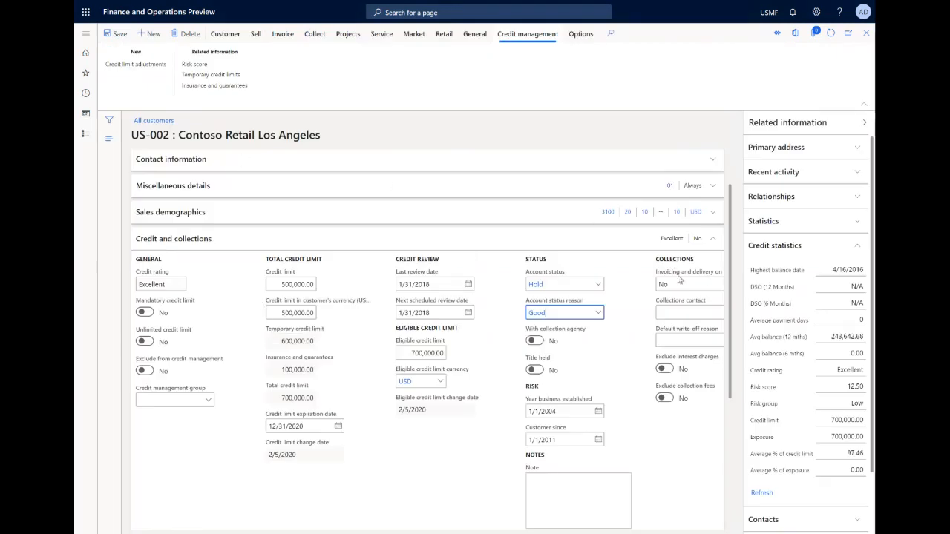
# Open the ABC Corp customer credit group to view its credit limit and member customers.
pyautogui.click(83, 135)
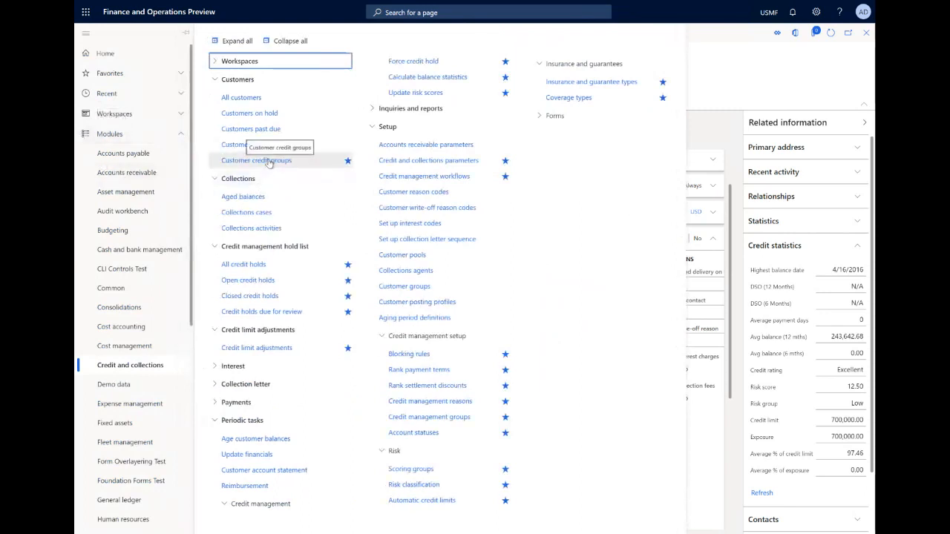
pyautogui.click(268, 161)
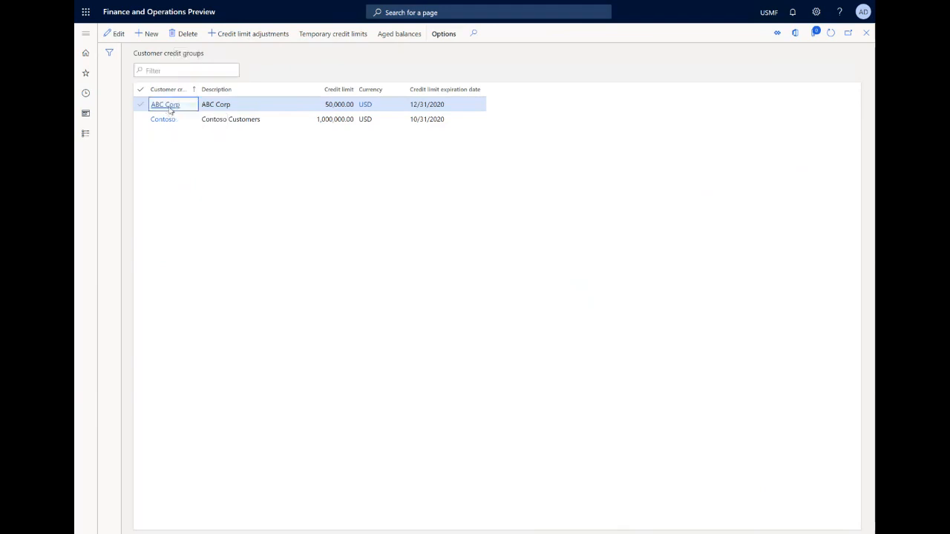
pyautogui.click(167, 107)
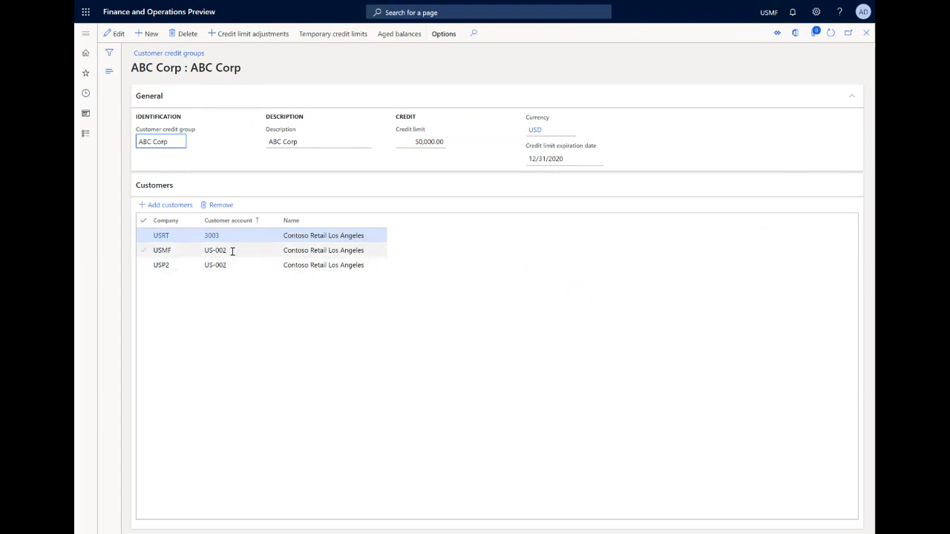
# Open the credit scoring groups and review the D&B Rating and No. Years in Business scoring lines.
pyautogui.moveTo(232, 252)
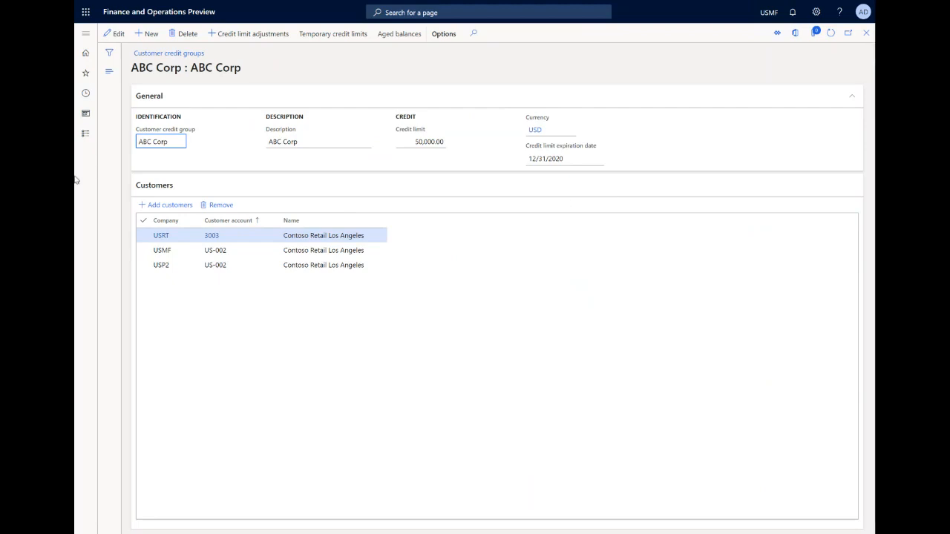
pyautogui.click(86, 133)
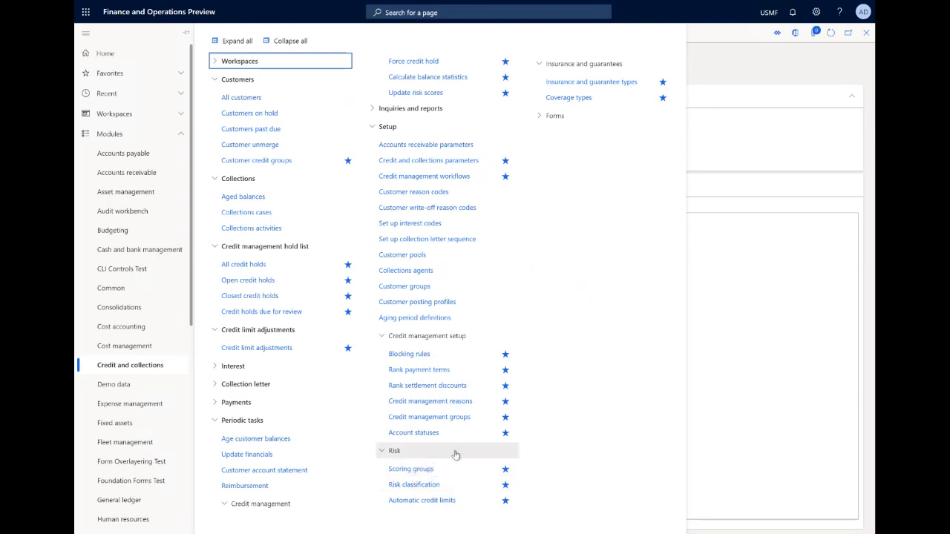
pyautogui.click(421, 471)
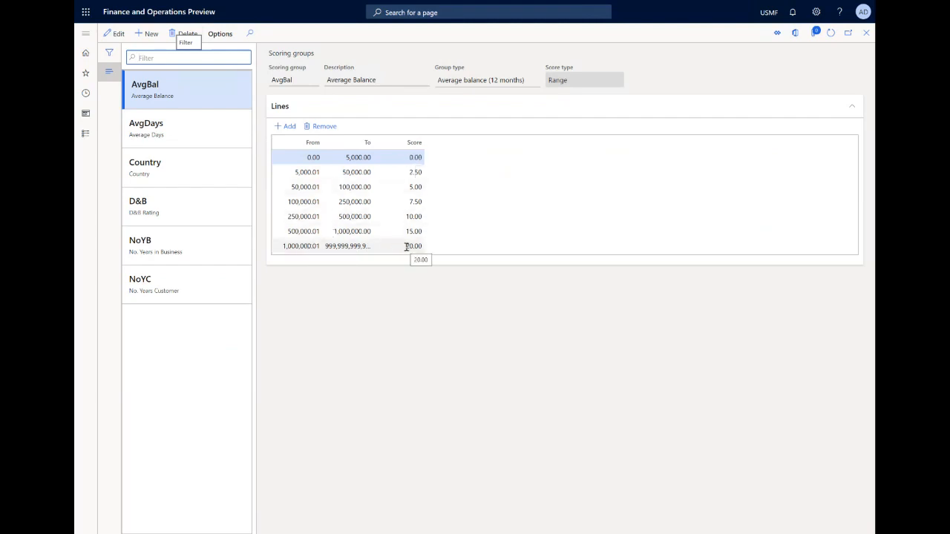
pyautogui.click(171, 167)
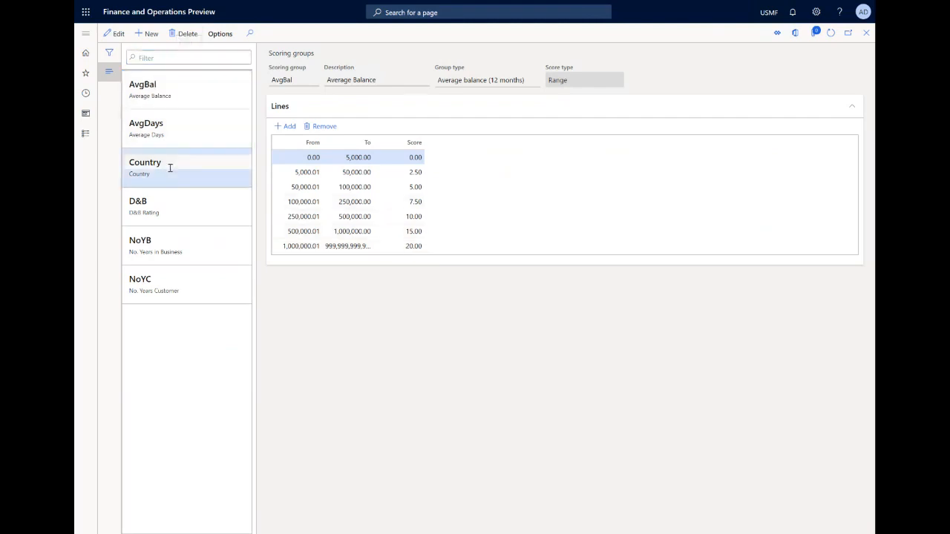
pyautogui.click(176, 212)
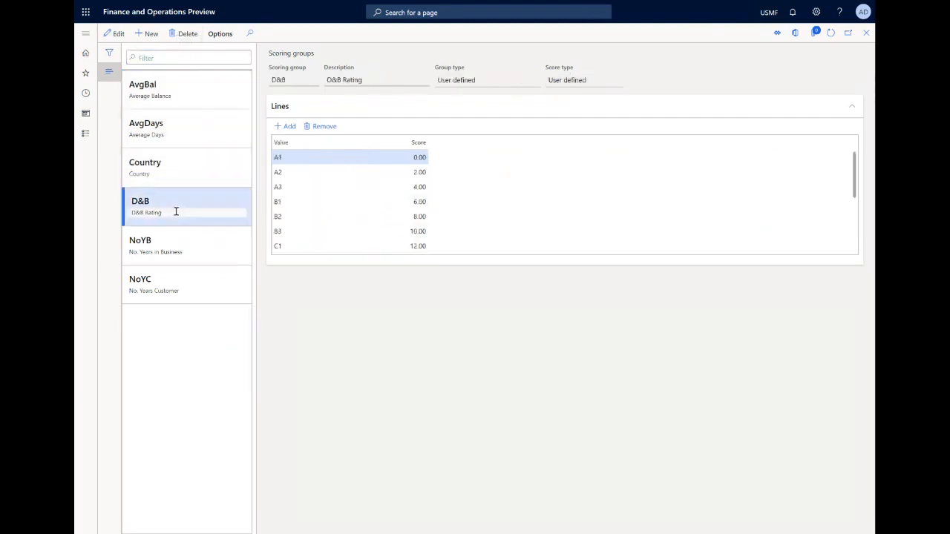
pyautogui.click(195, 247)
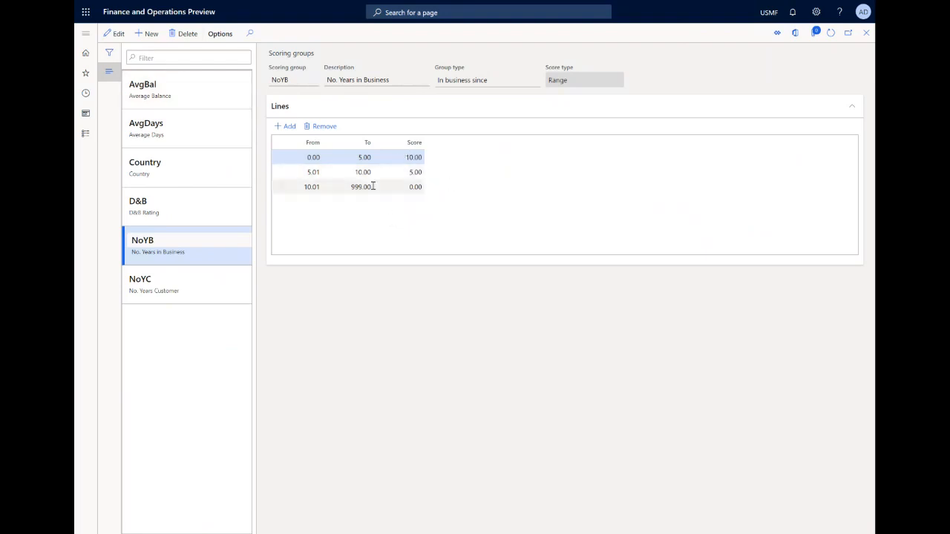
# Start a new scoring group to check its available group types, and discard the blank record.
pyautogui.click(155, 34)
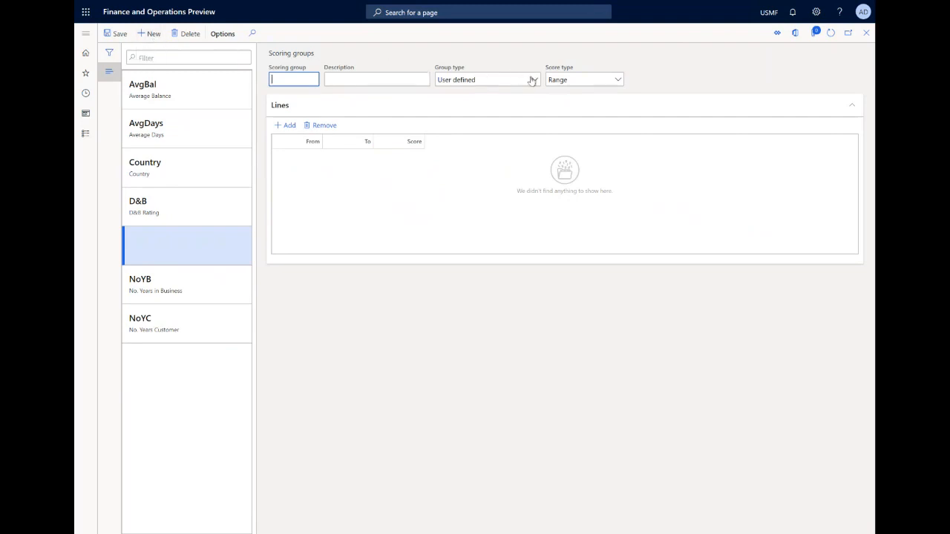
pyautogui.click(534, 80)
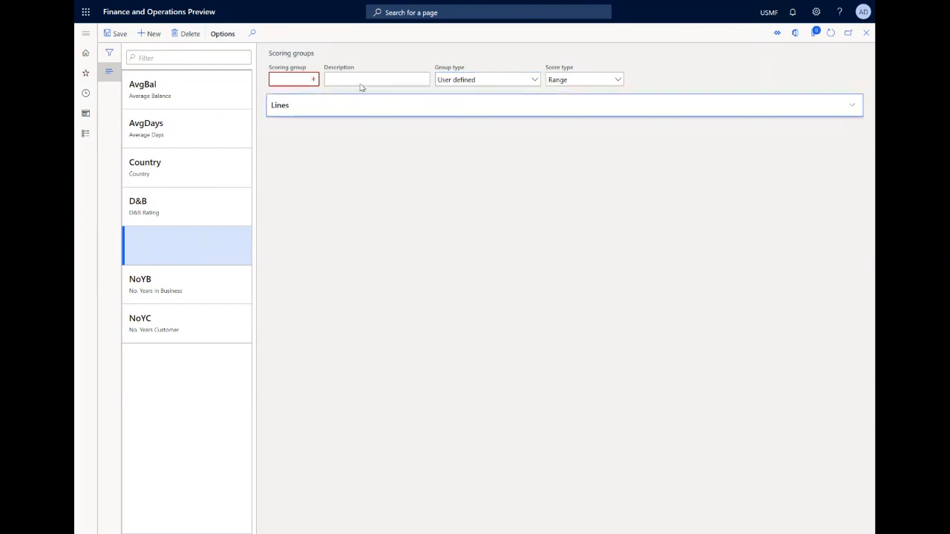
pyautogui.click(591, 104)
pyautogui.click(188, 34)
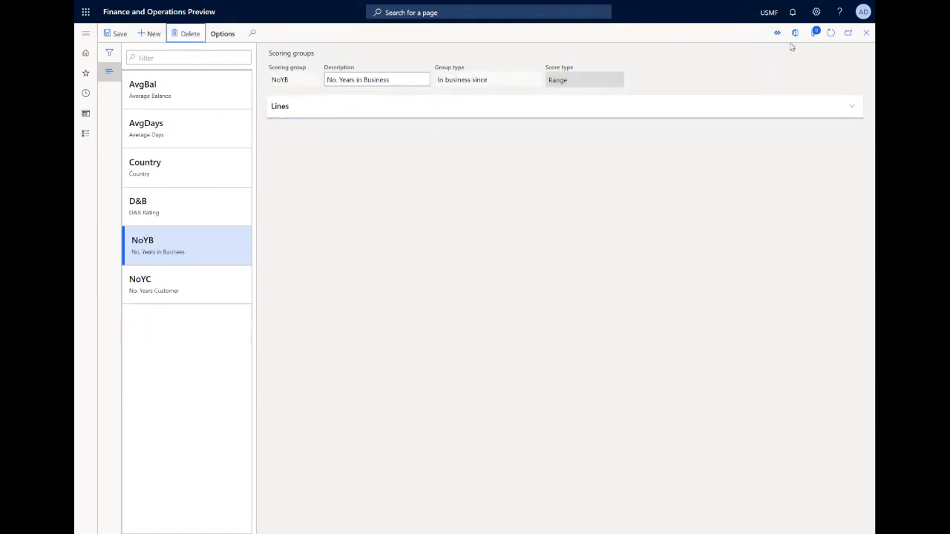
pyautogui.click(867, 35)
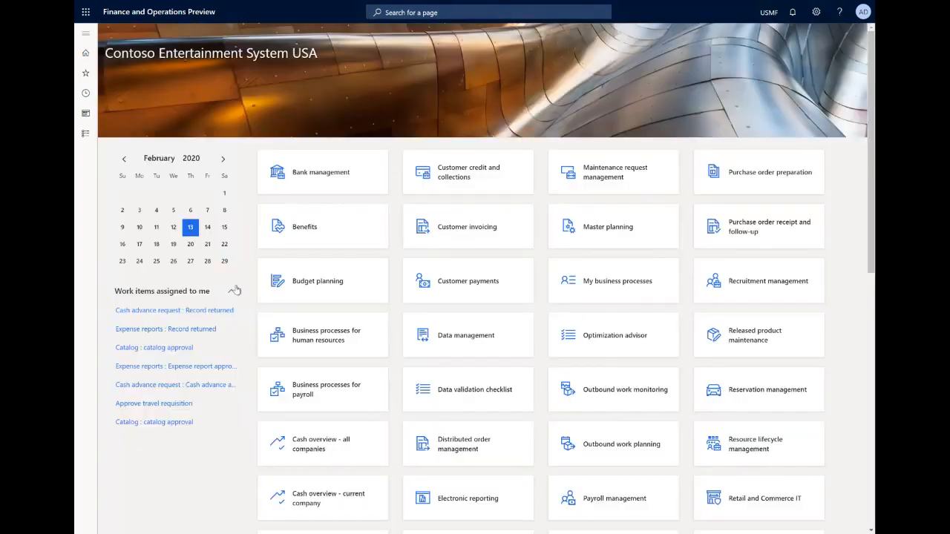
# Review the risk classification ranges and indicators for the Low, Medium and High risk groups.
pyautogui.click(85, 136)
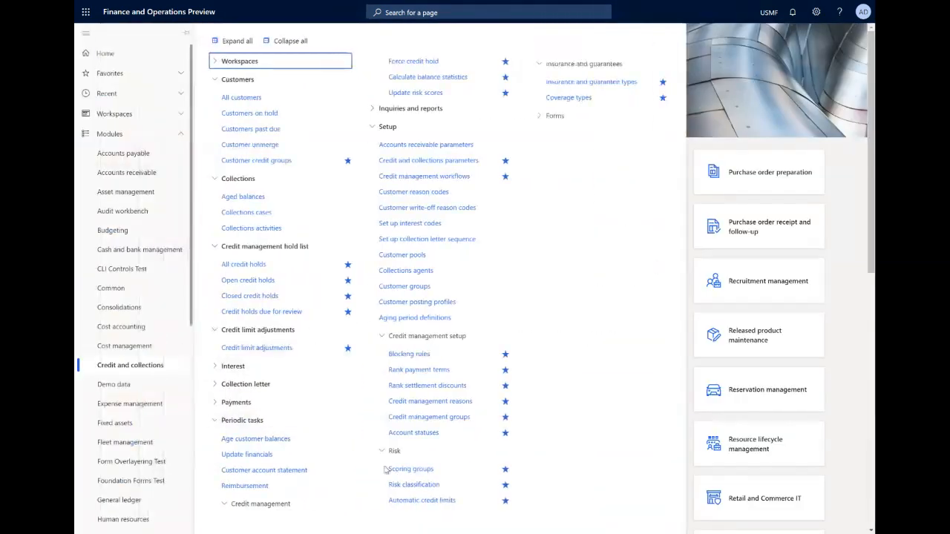
pyautogui.click(413, 485)
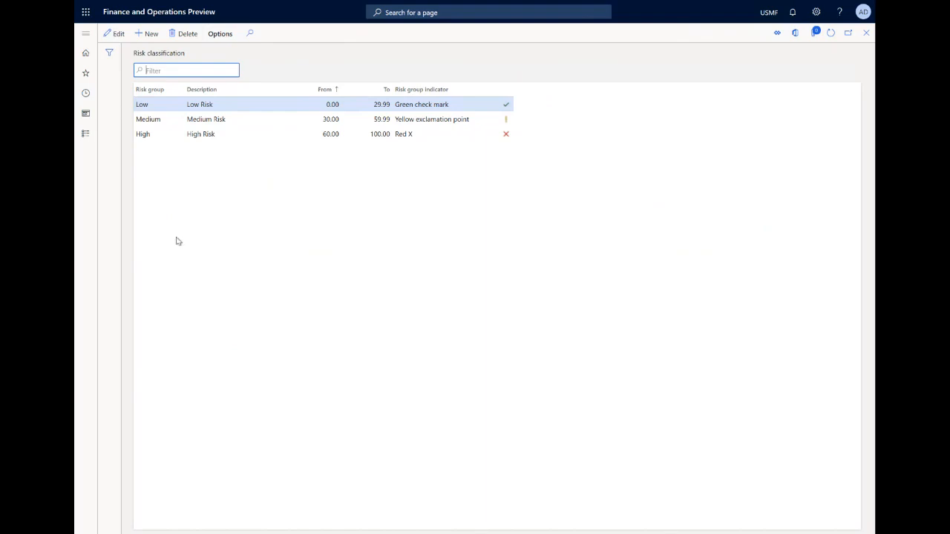
pyautogui.click(866, 35)
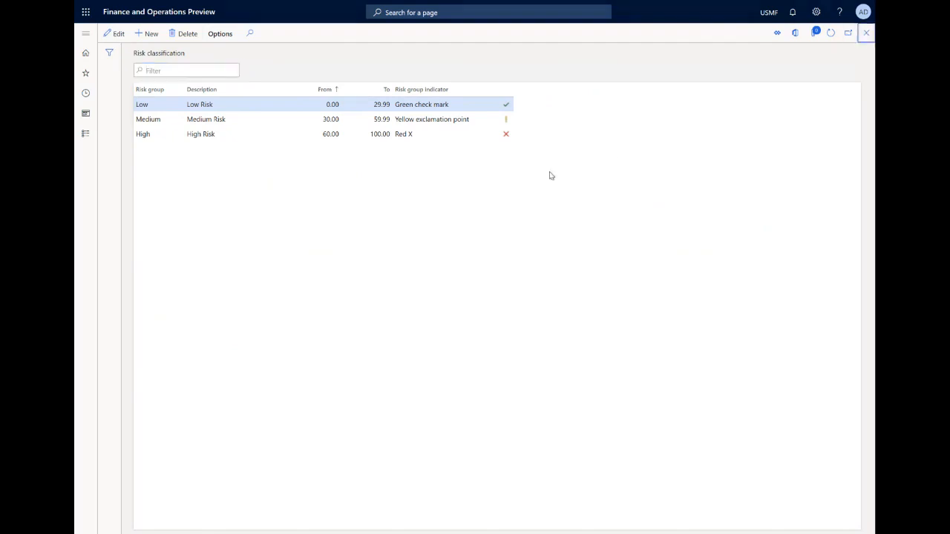
# Review the automatic credit limit lines for the Medium risk group in USD.
pyautogui.click(85, 136)
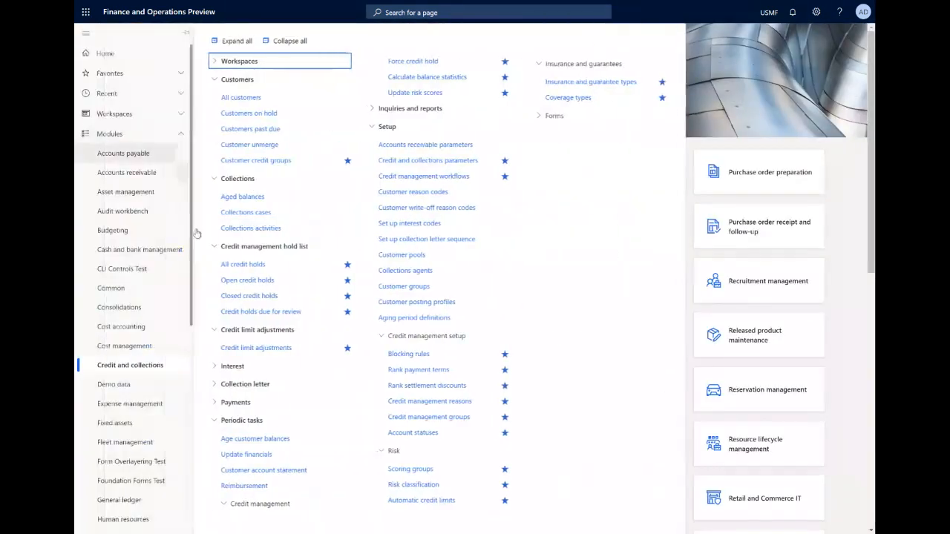
pyautogui.click(416, 501)
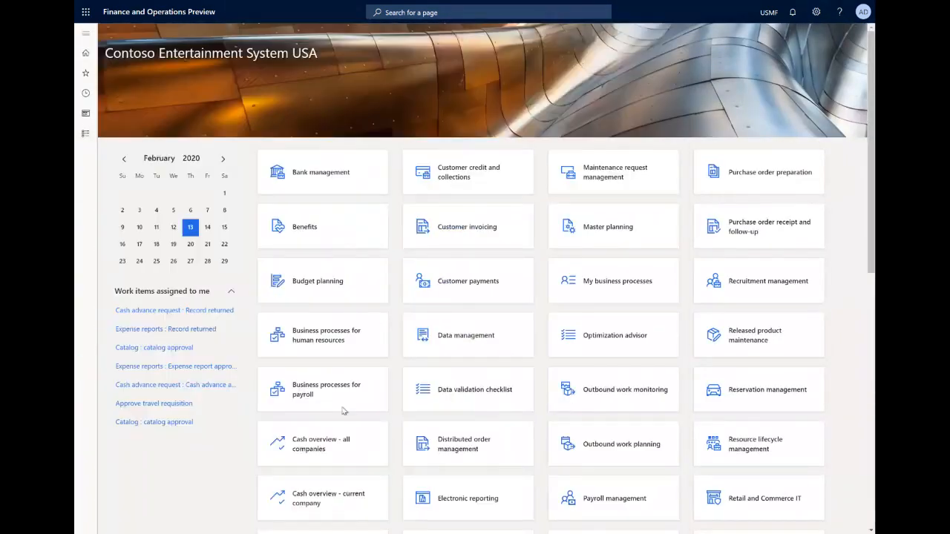
pyautogui.click(174, 169)
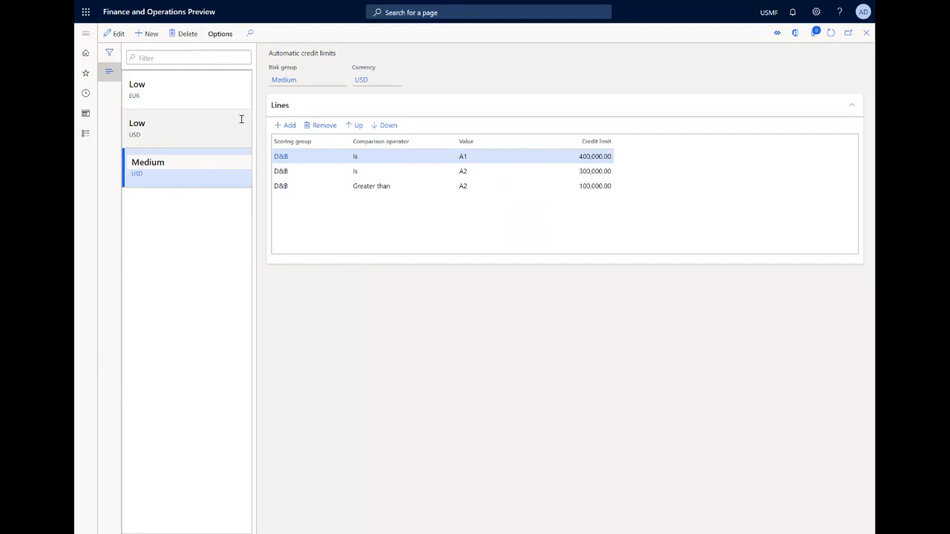
pyautogui.click(866, 32)
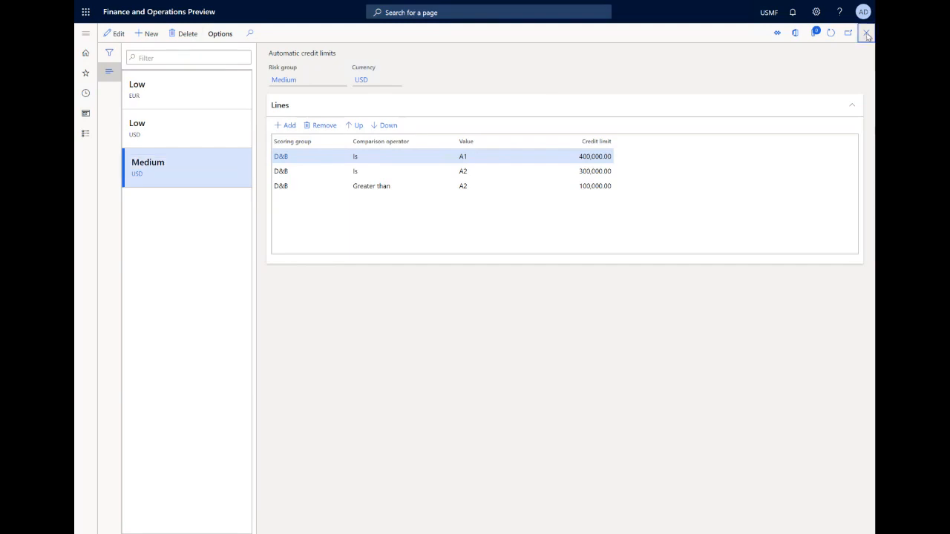
# Turn off the Posting checkpoint for Release to warehouse in the credit parameters, and review the statistics and credit limit settings.
pyautogui.click(85, 133)
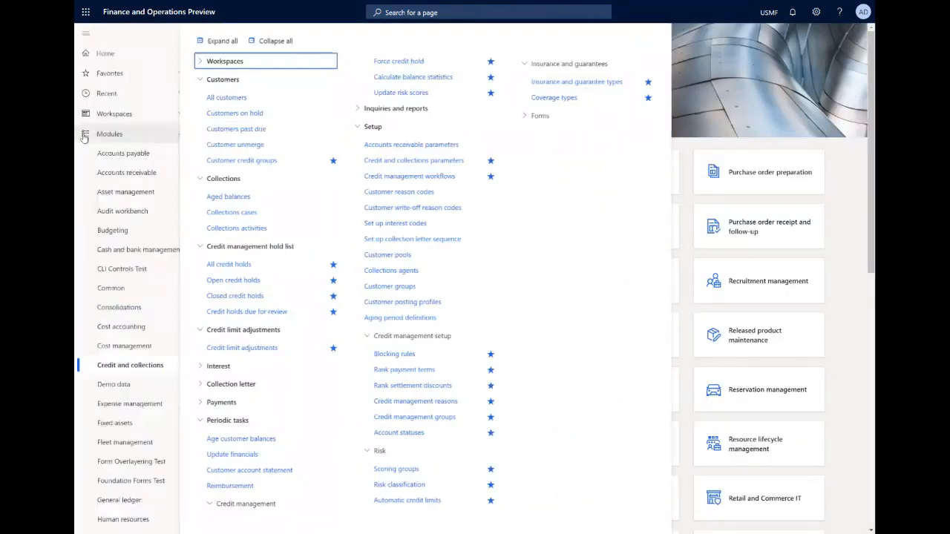
pyautogui.click(444, 162)
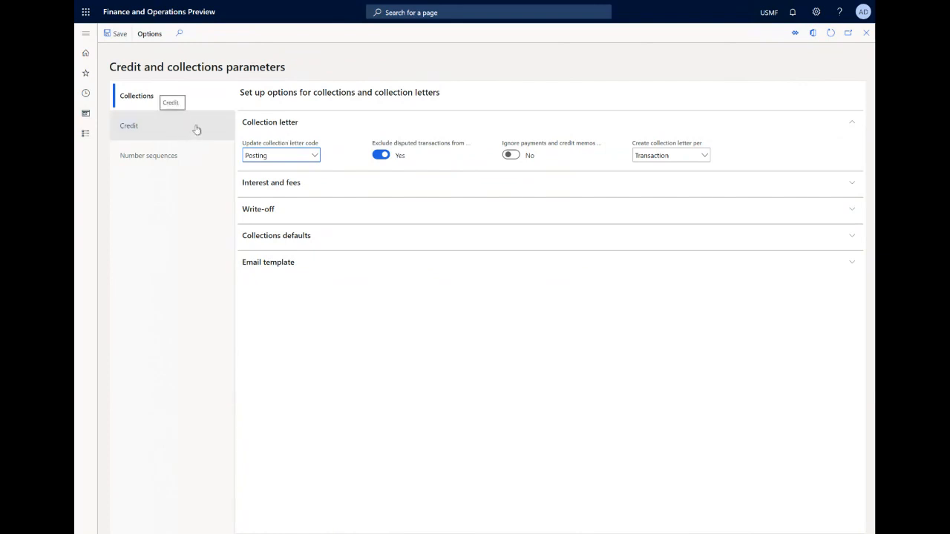
pyautogui.click(138, 127)
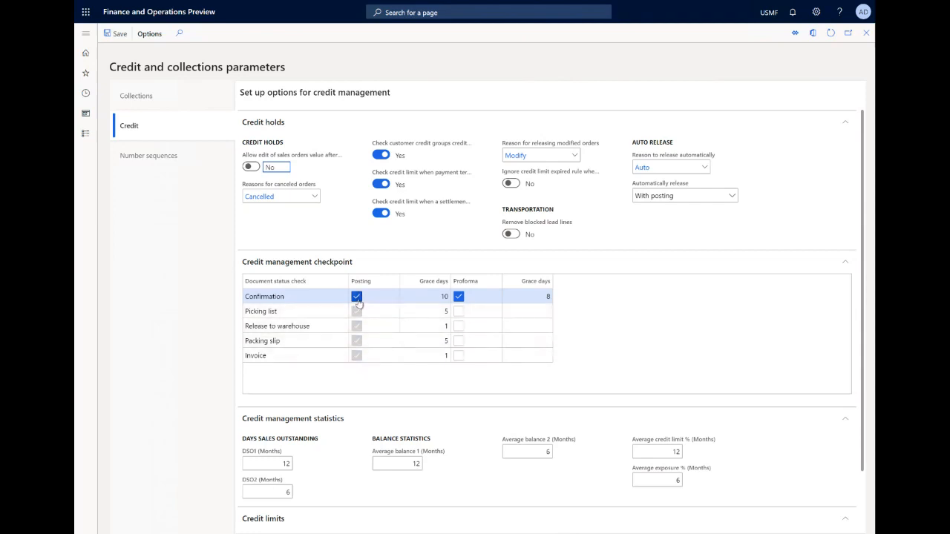
pyautogui.click(370, 328)
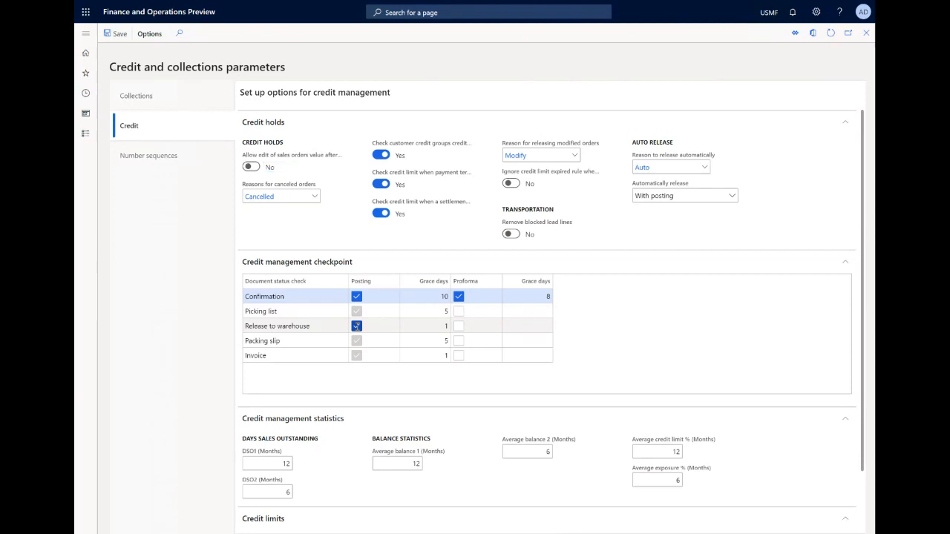
pyautogui.click(368, 329)
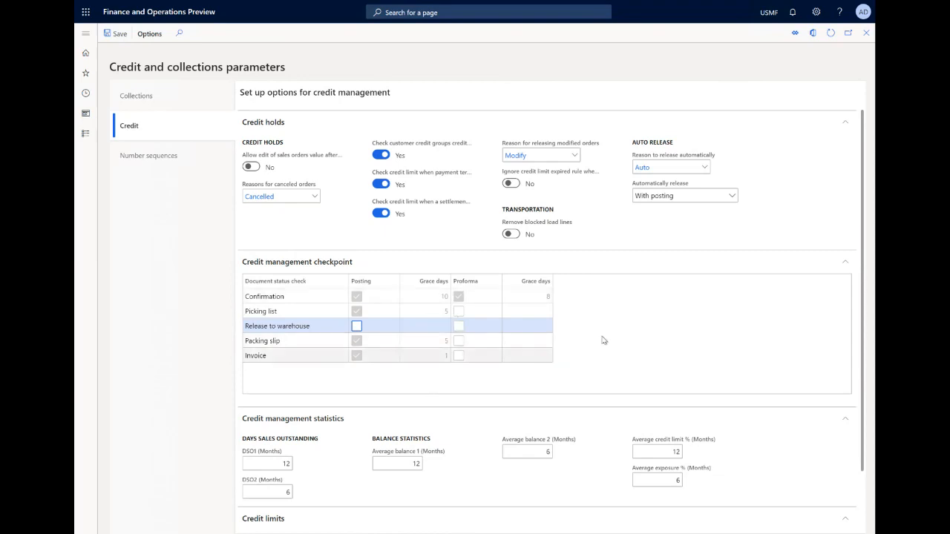
pyautogui.scroll(-2, 602, 339)
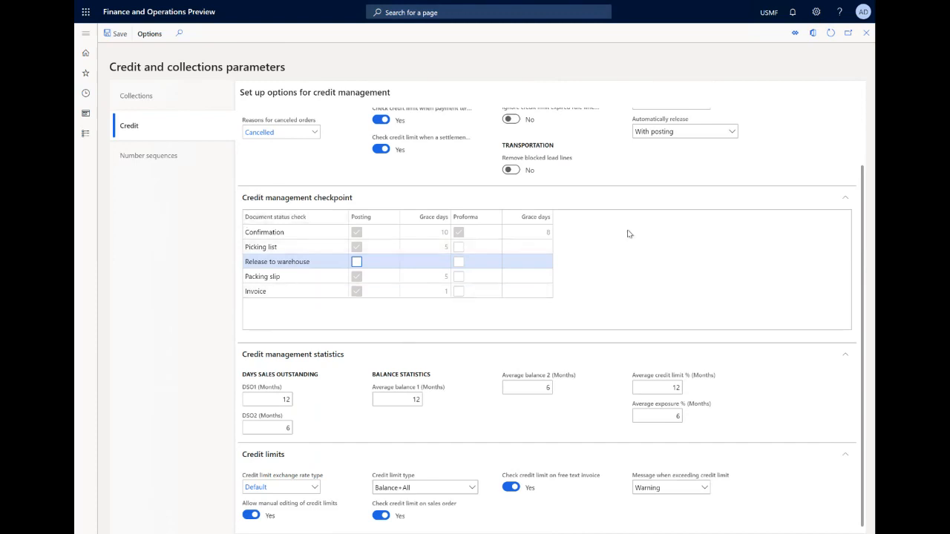
pyautogui.scroll(1, 665, 287)
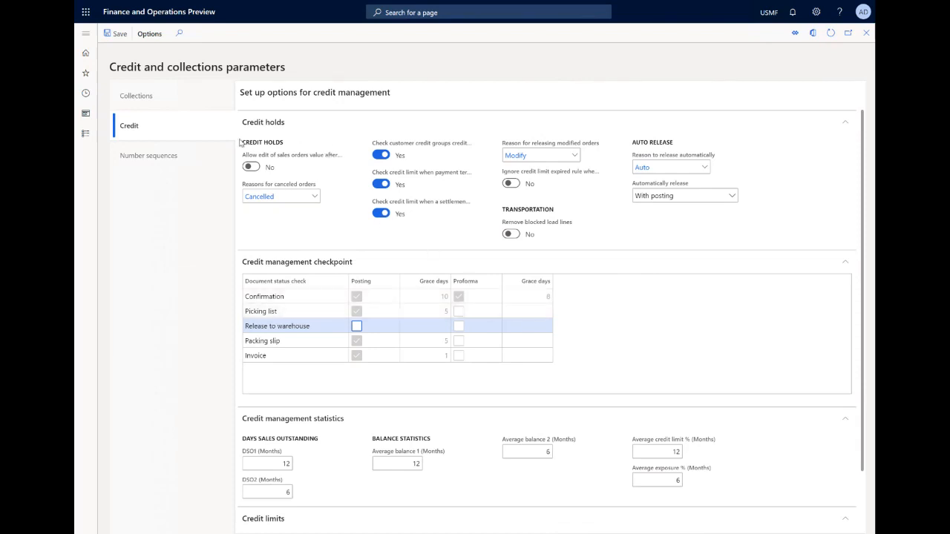
# Open the lines of the unposted "Add/change credit limits" adjustment under credit limit adjustments.
pyautogui.click(85, 133)
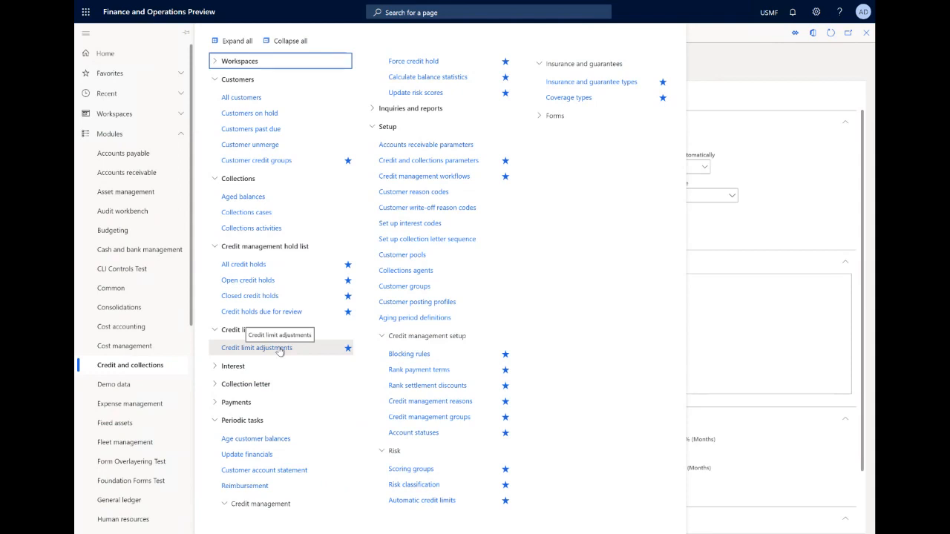
pyautogui.click(279, 349)
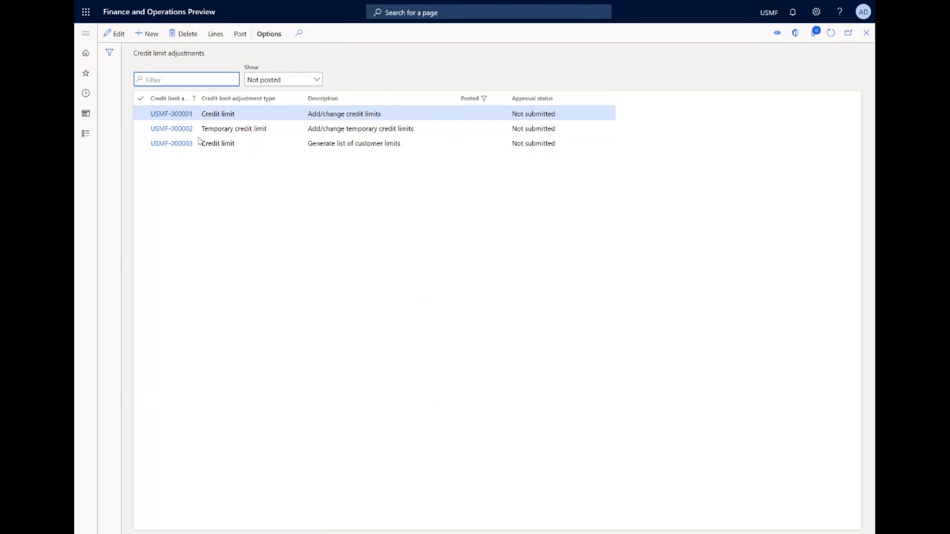
pyautogui.click(221, 114)
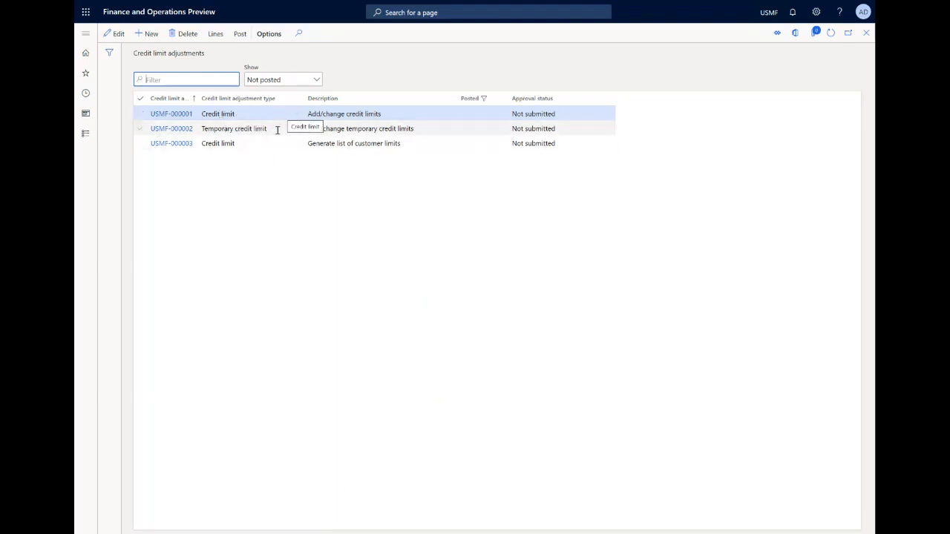
pyautogui.click(213, 114)
pyautogui.click(216, 34)
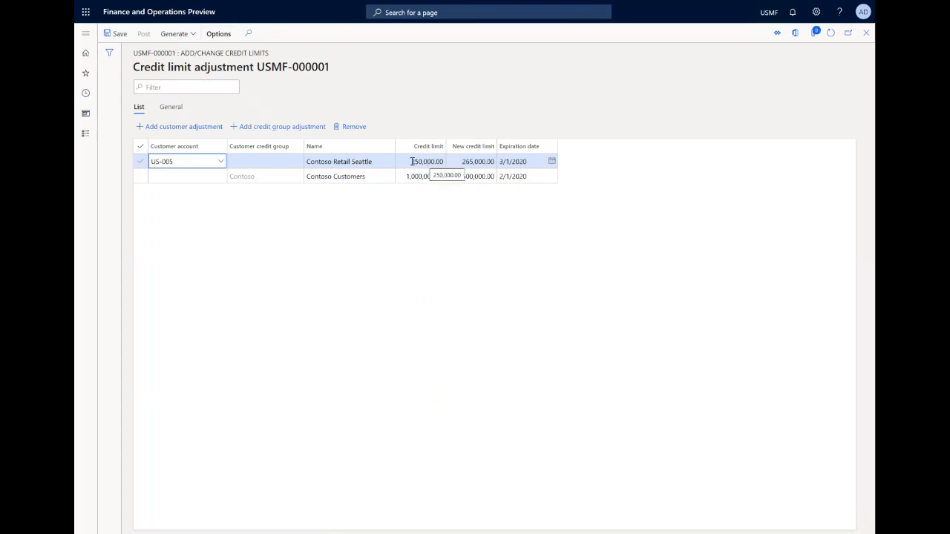
# Compare the current and new credit limits on the Contoso Retail Seattle adjustment line.
pyautogui.moveTo(411, 161); pyautogui.dragTo(442, 162)
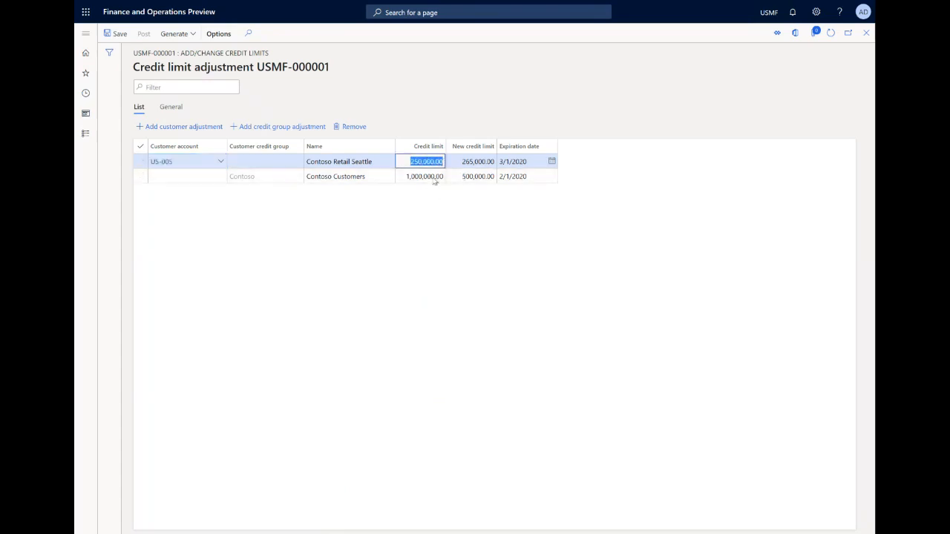
pyautogui.click(460, 211)
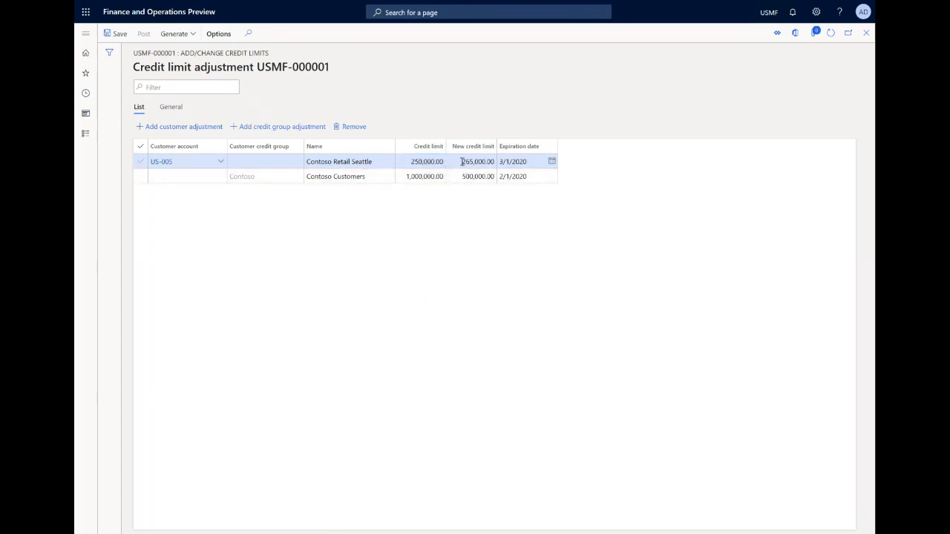
pyautogui.moveTo(461, 161); pyautogui.dragTo(491, 161)
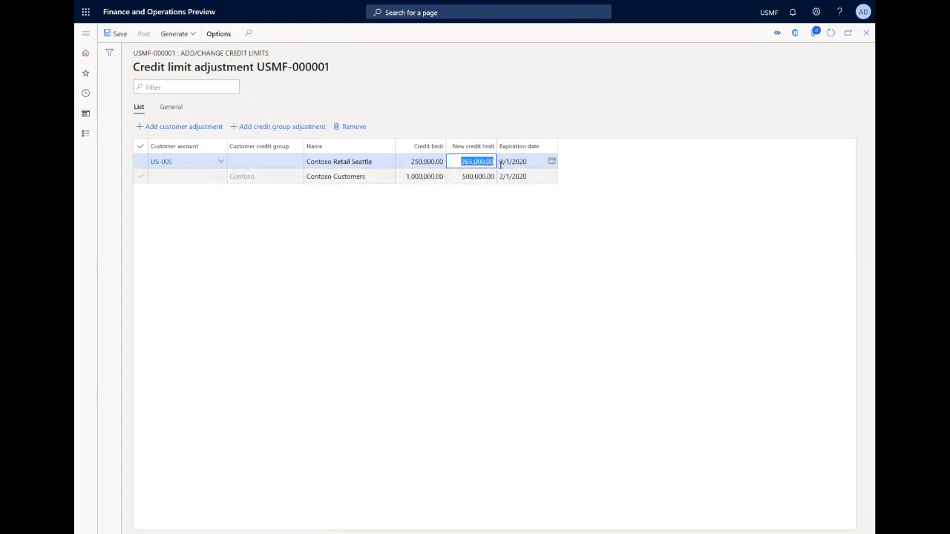
pyautogui.press('Tab')
pyautogui.click(486, 215)
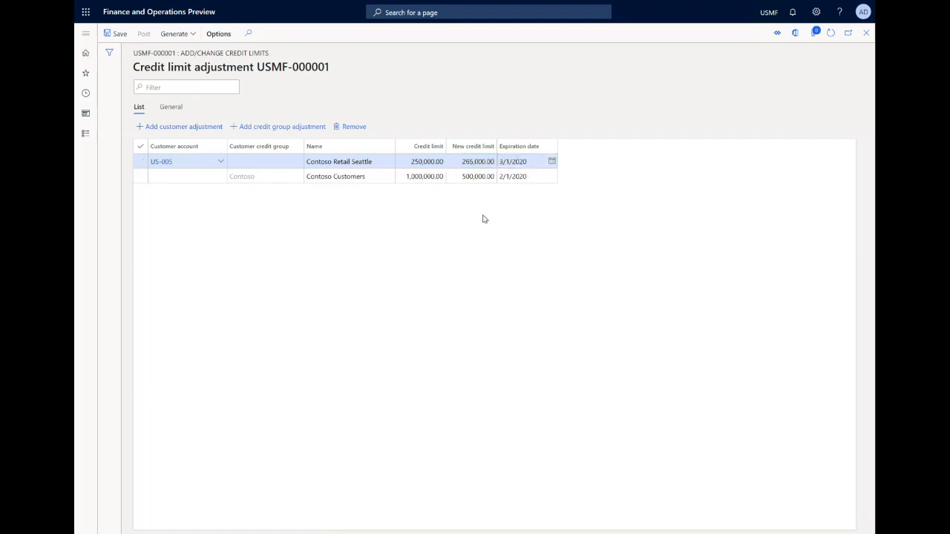
# Compare the current and new credit limits on the Contoso customer credit group line.
pyautogui.click(265, 178)
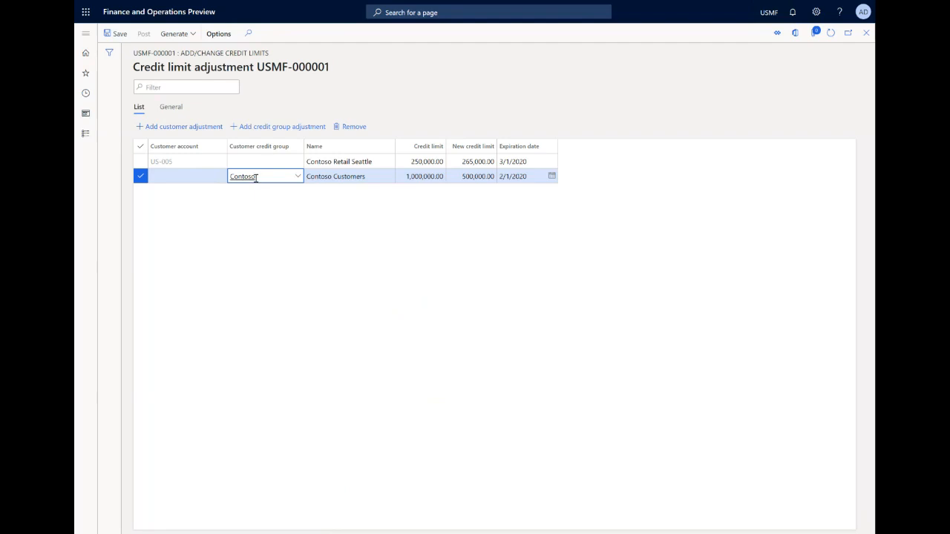
pyautogui.click(419, 176)
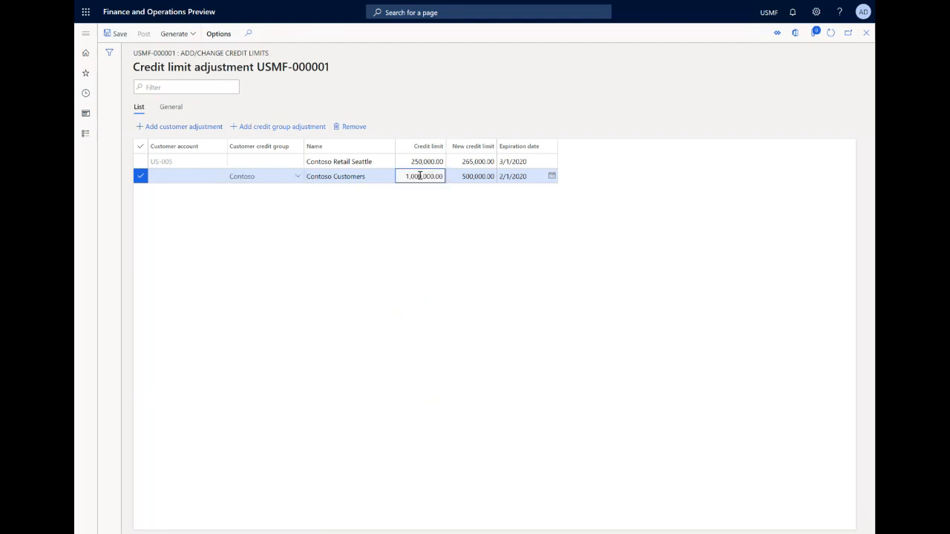
pyautogui.click(461, 176)
pyautogui.moveTo(462, 176); pyautogui.dragTo(489, 176)
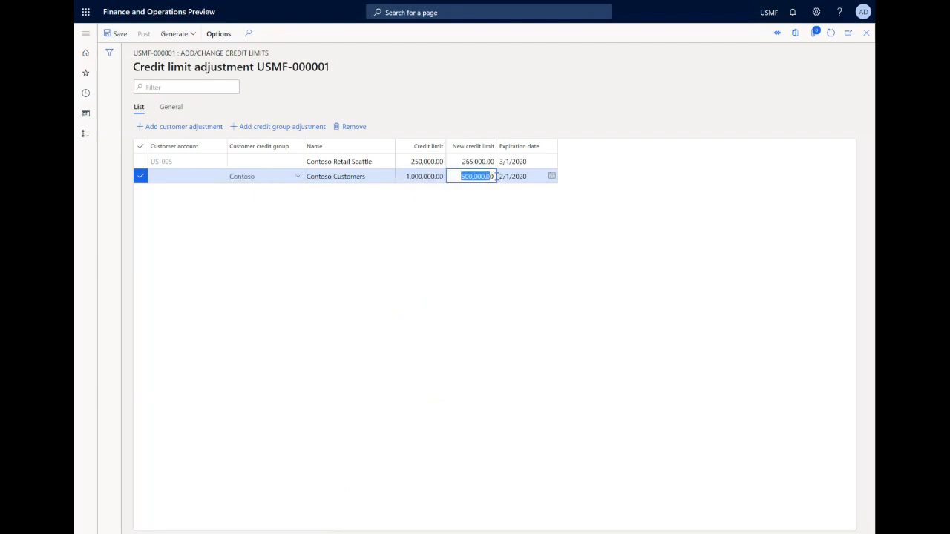
# Check the expiration date on the Contoso customer credit group line, and save and close the adjustment lines.
pyautogui.click(501, 176)
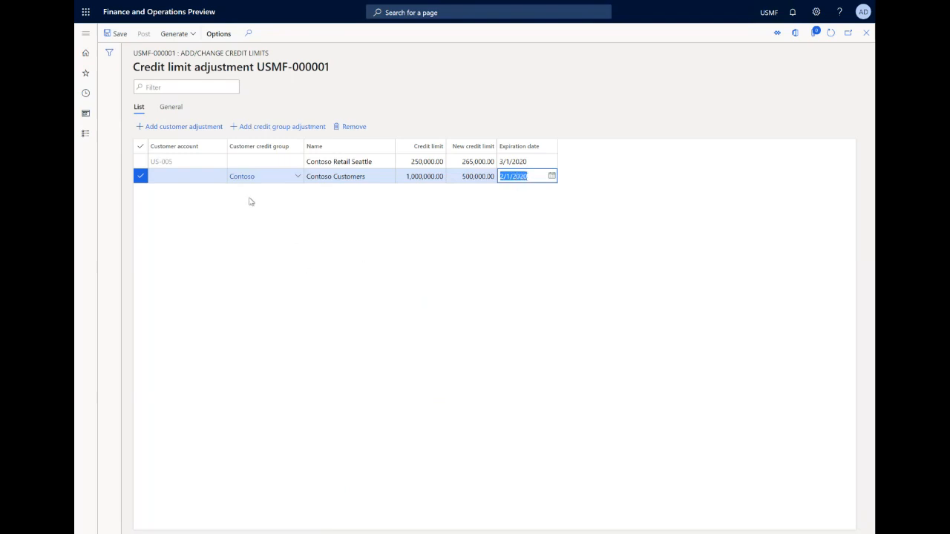
pyautogui.click(118, 36)
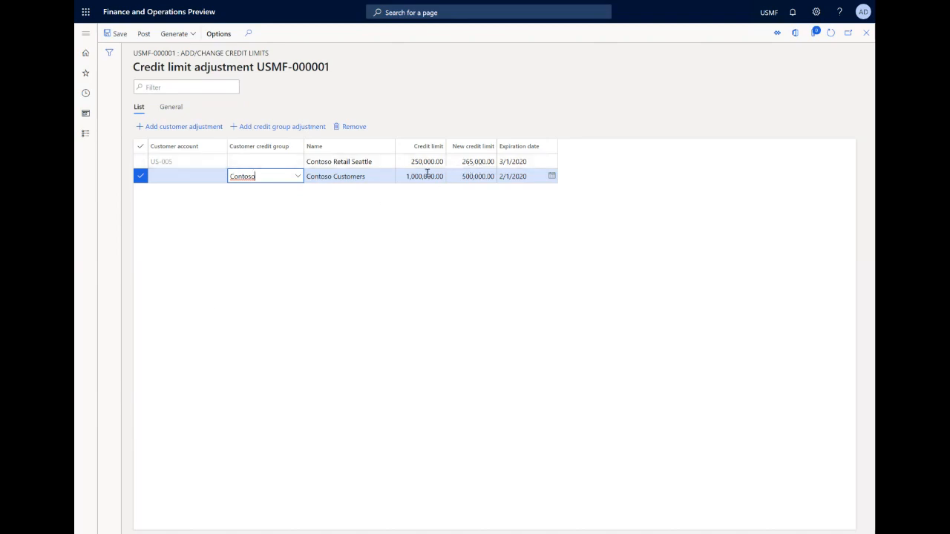
pyautogui.click(866, 34)
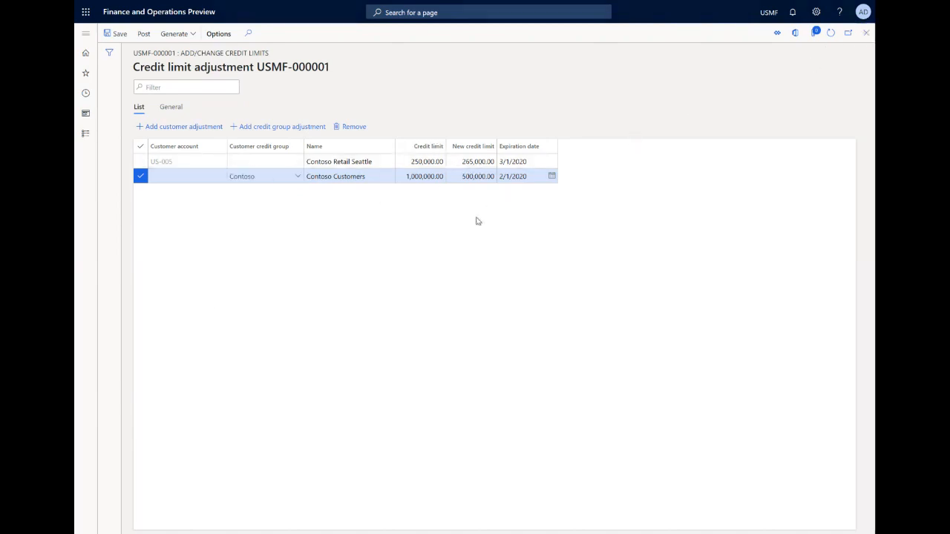
# Compare the current and new credit limits for Contoso Retail Dallas in the "Add/change temporary credit limits" adjustment lines, and save the adjustment.
pyautogui.click(236, 129)
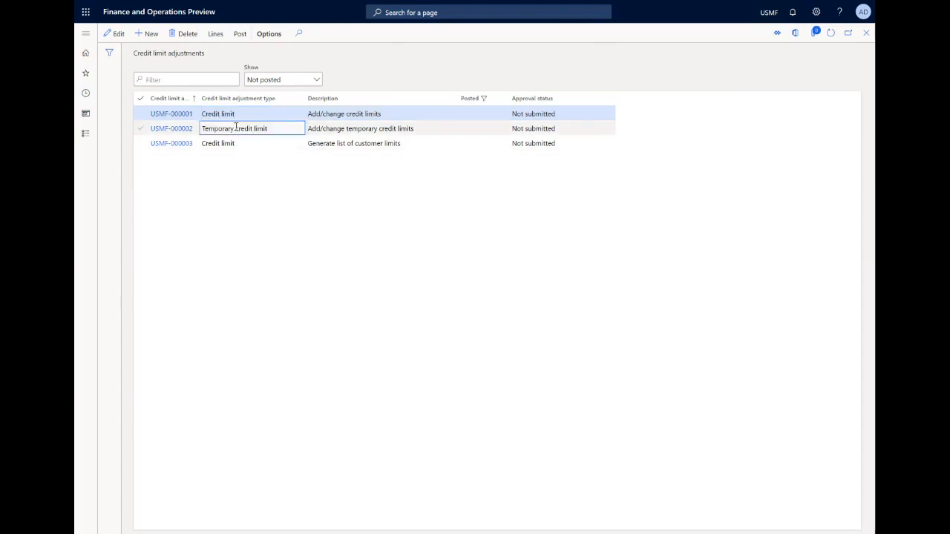
pyautogui.click(215, 34)
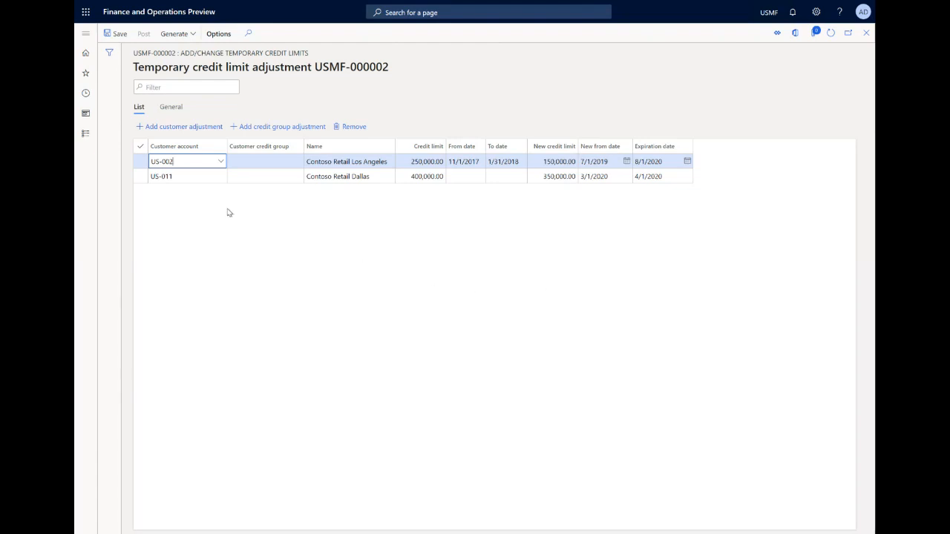
pyautogui.click(211, 176)
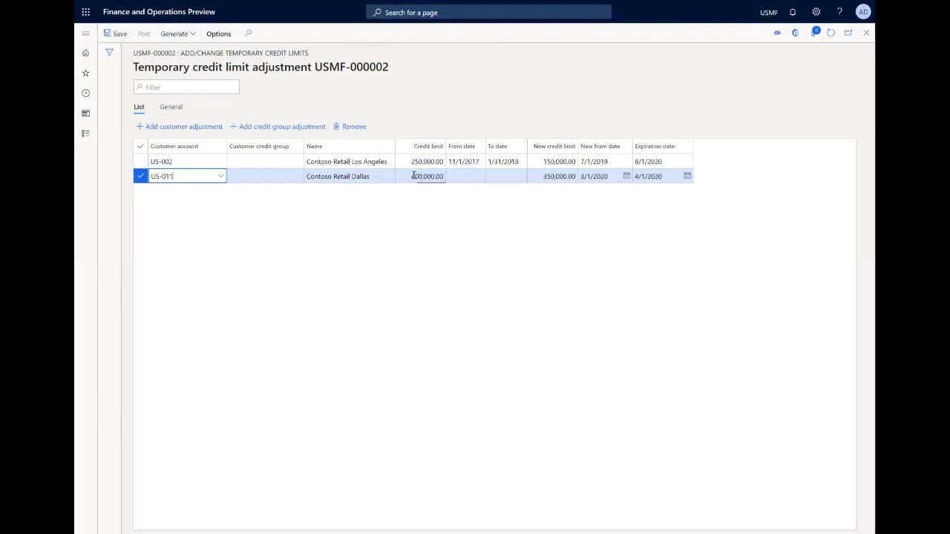
pyautogui.click(442, 175)
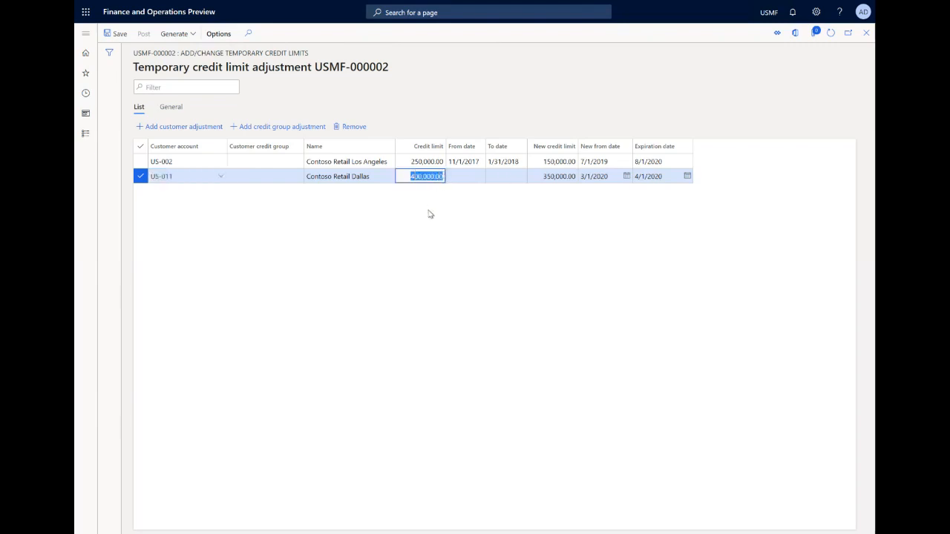
pyautogui.click(544, 176)
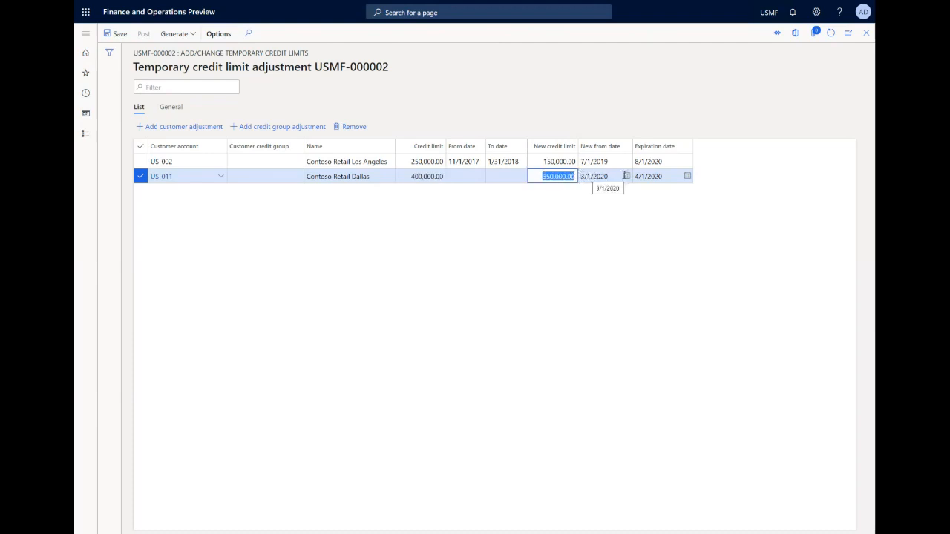
pyautogui.click(120, 35)
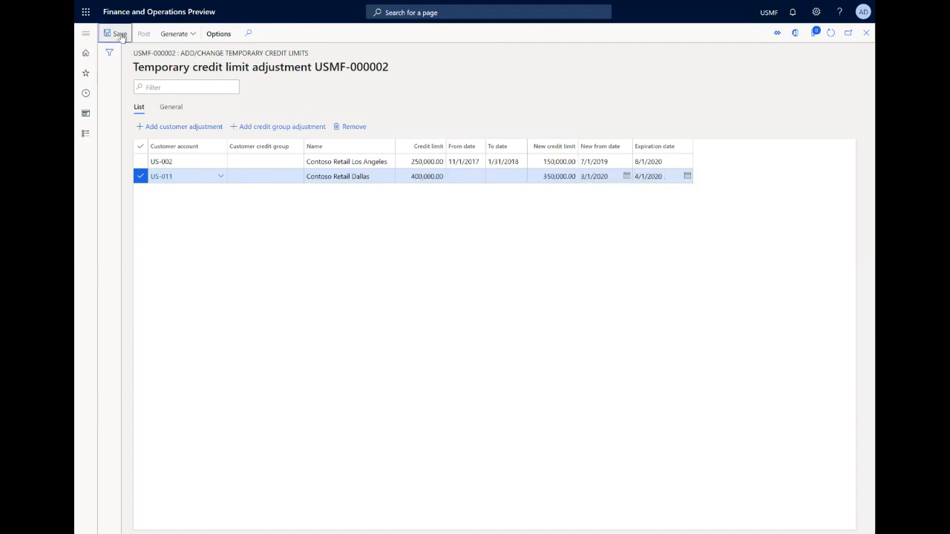
pyautogui.click(865, 34)
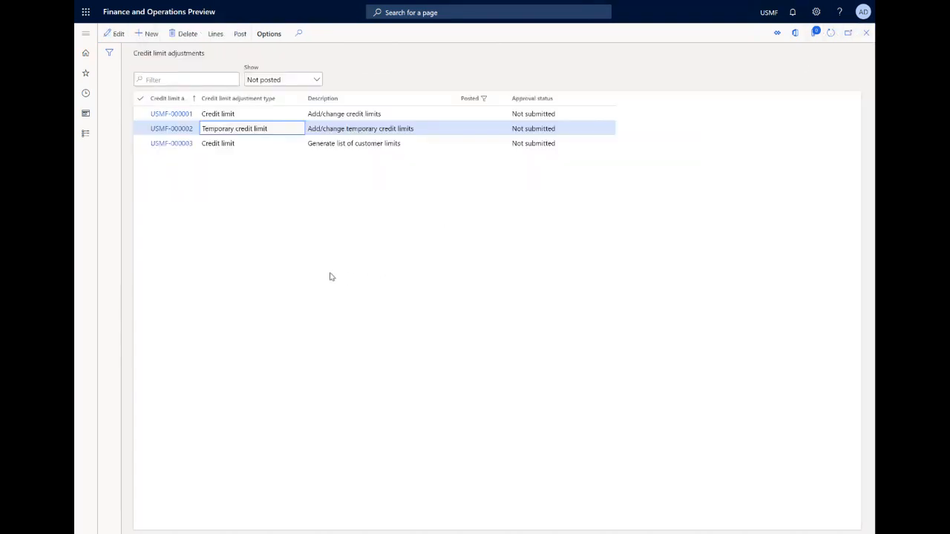
# Open the lines of the "Generate list of customer limits" adjustment and review the parameters and record filter for generating from existing customers.
pyautogui.click(210, 145)
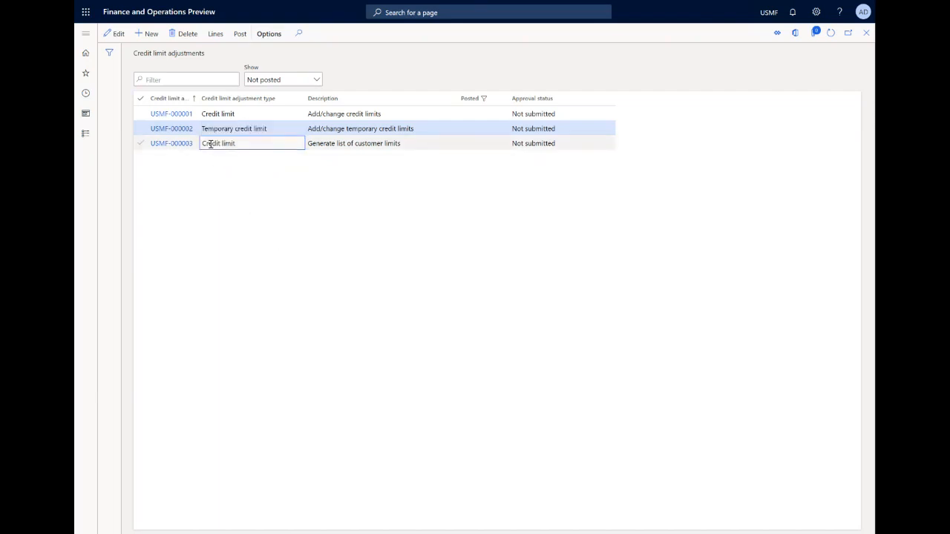
pyautogui.click(219, 34)
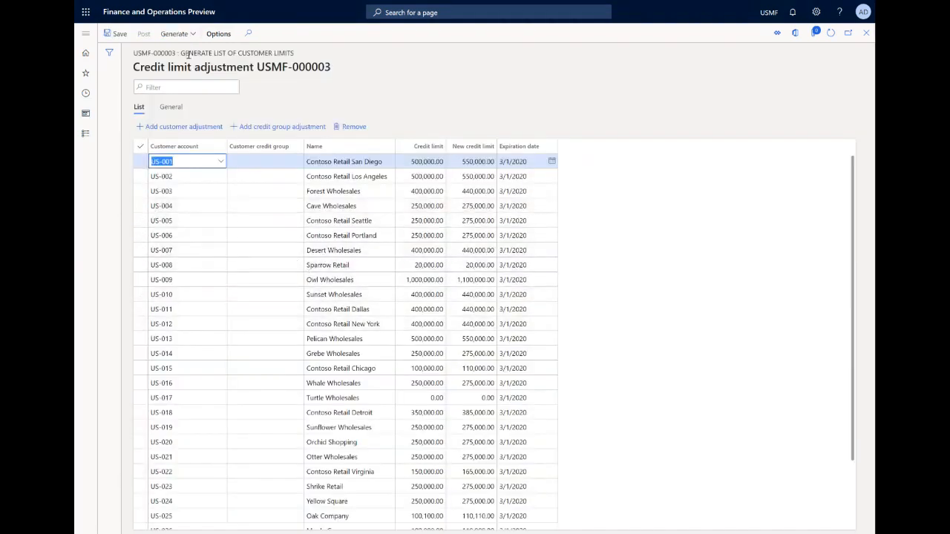
pyautogui.click(177, 34)
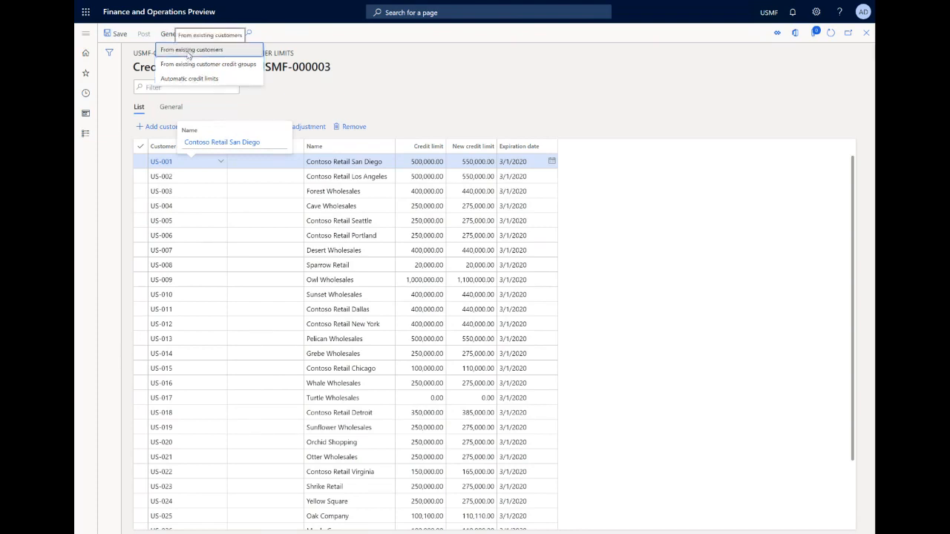
pyautogui.click(188, 55)
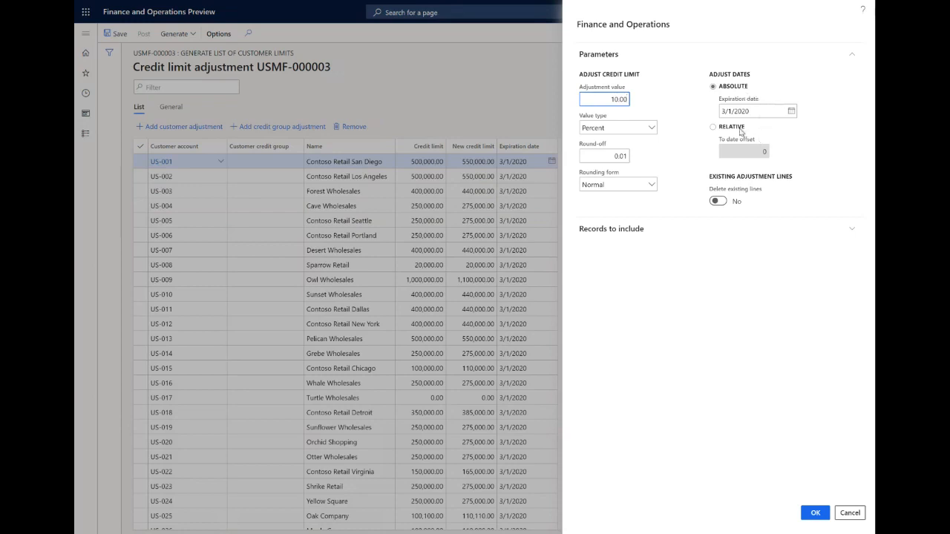
pyautogui.click(613, 232)
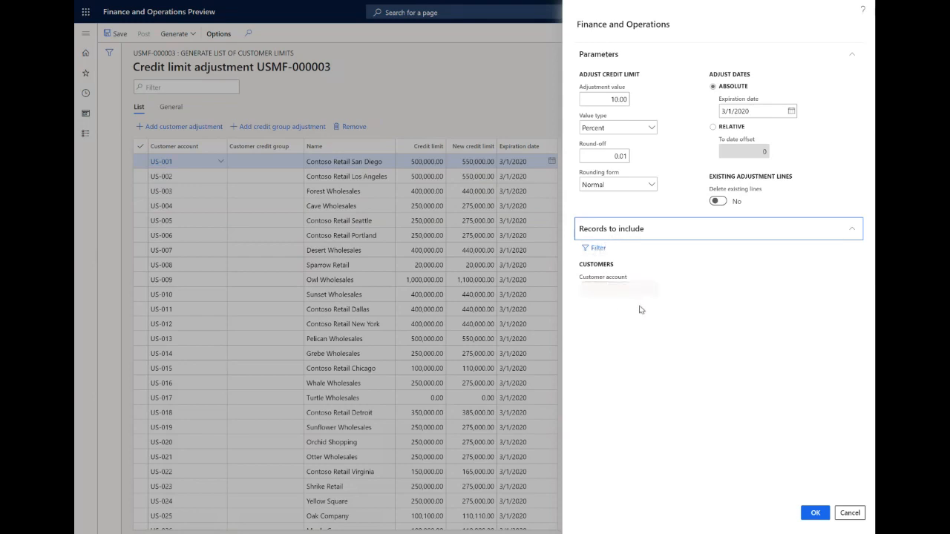
pyautogui.click(850, 512)
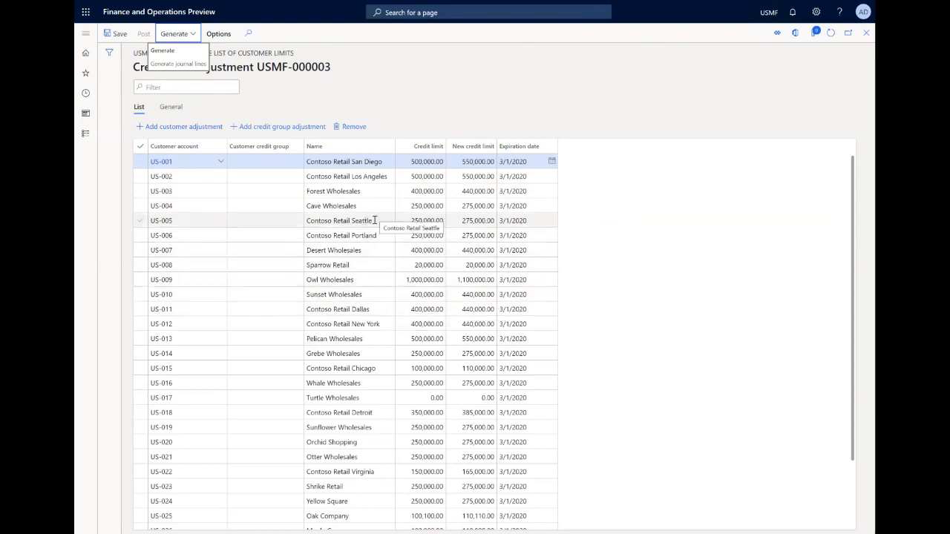
# Remove the Turtle Wholesales line from the "Generate list of customer limits" adjustment and save the adjustment.
pyautogui.scroll(-2, 296, 362)
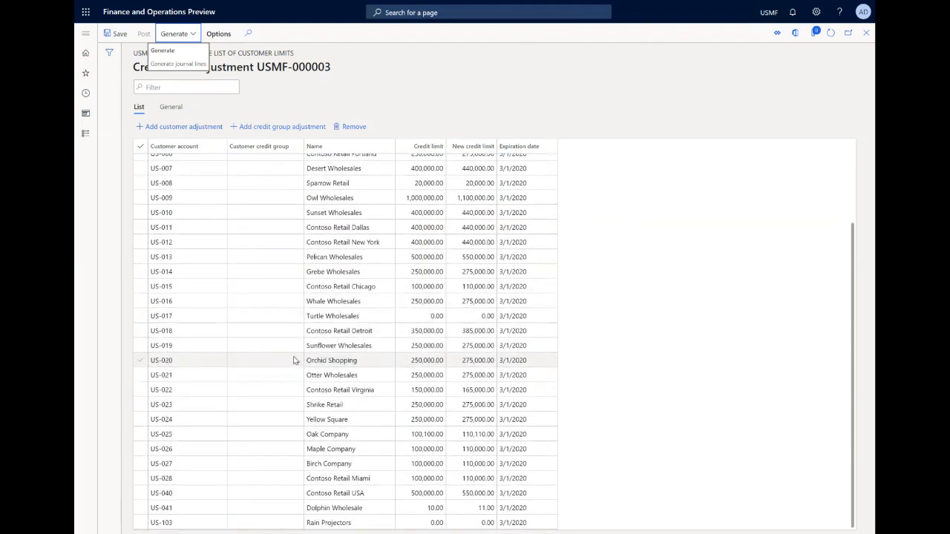
pyautogui.click(260, 315)
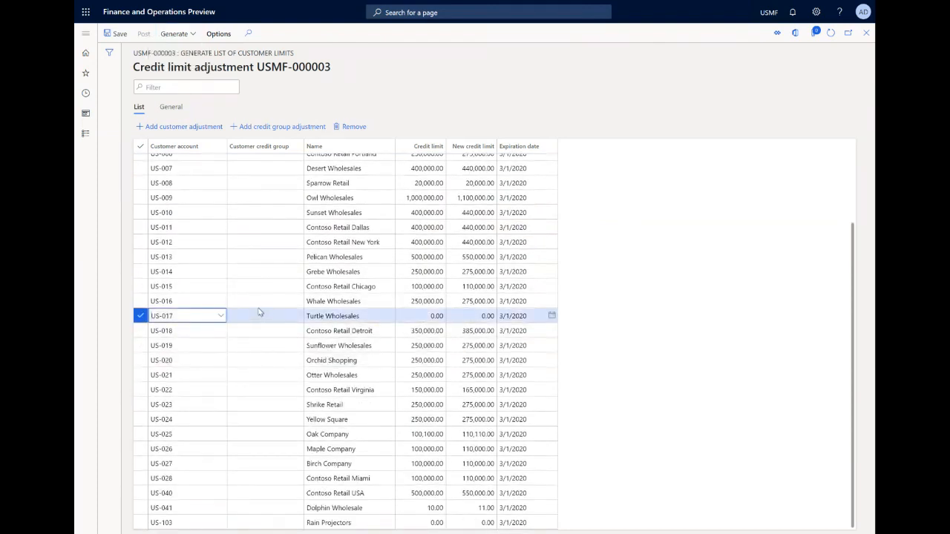
pyautogui.click(354, 127)
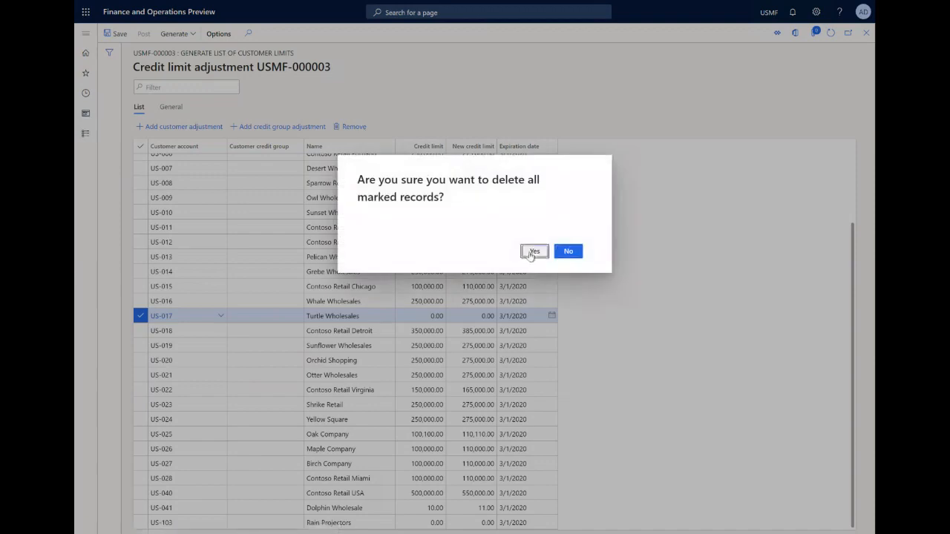
pyautogui.click(535, 253)
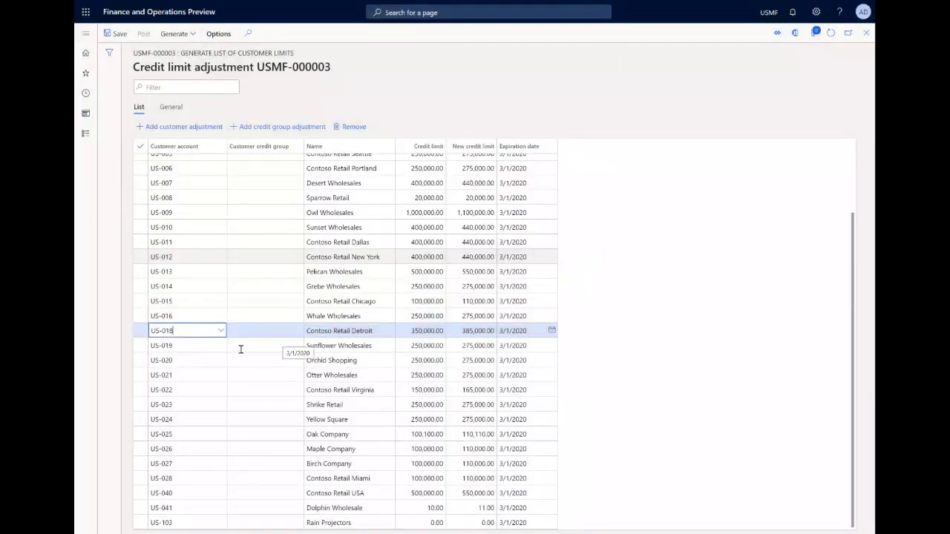
pyautogui.scroll(2, 245, 334)
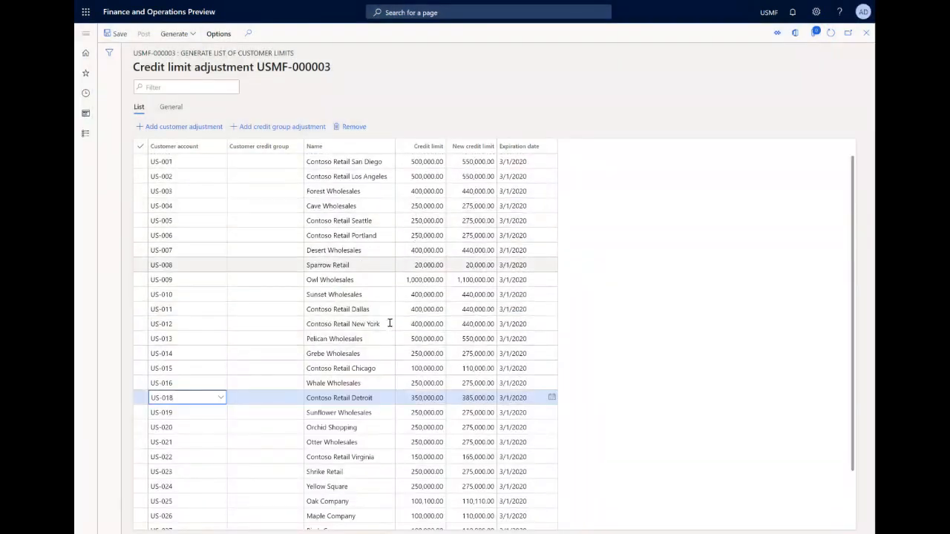
pyautogui.scroll(-1, 363, 390)
pyautogui.scroll(1, 352, 378)
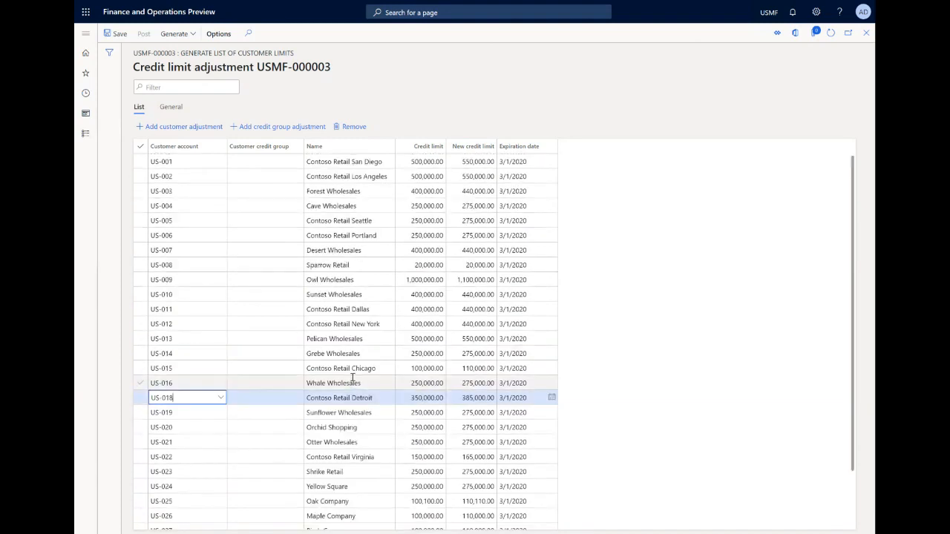
pyautogui.click(117, 34)
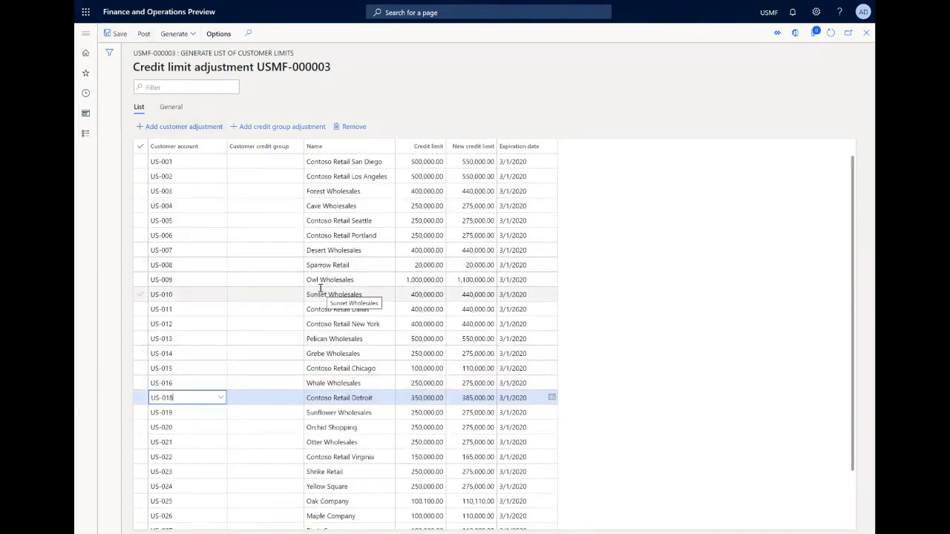
# Review the parameters for generating adjustment lines from automatic credit limits, and return to the list of credit limit adjustments.
pyautogui.click(191, 35)
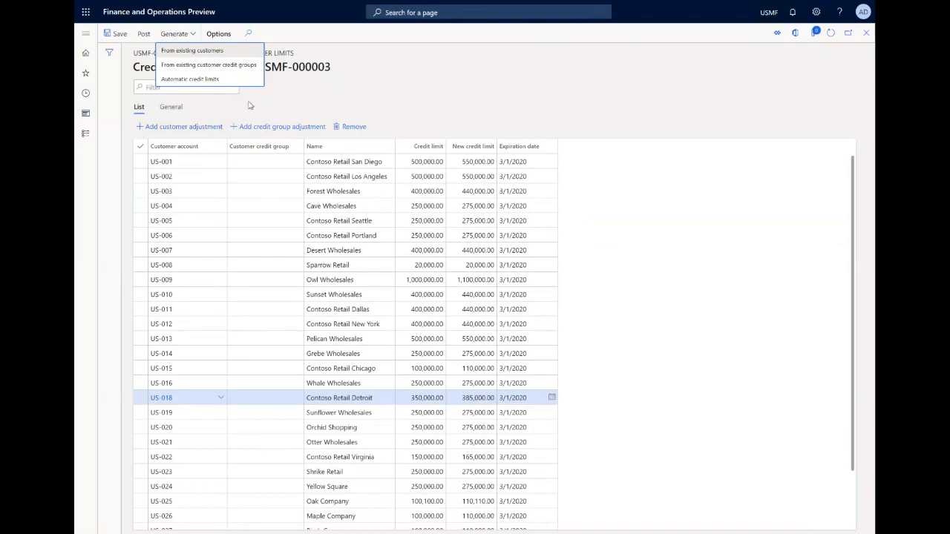
pyautogui.click(198, 79)
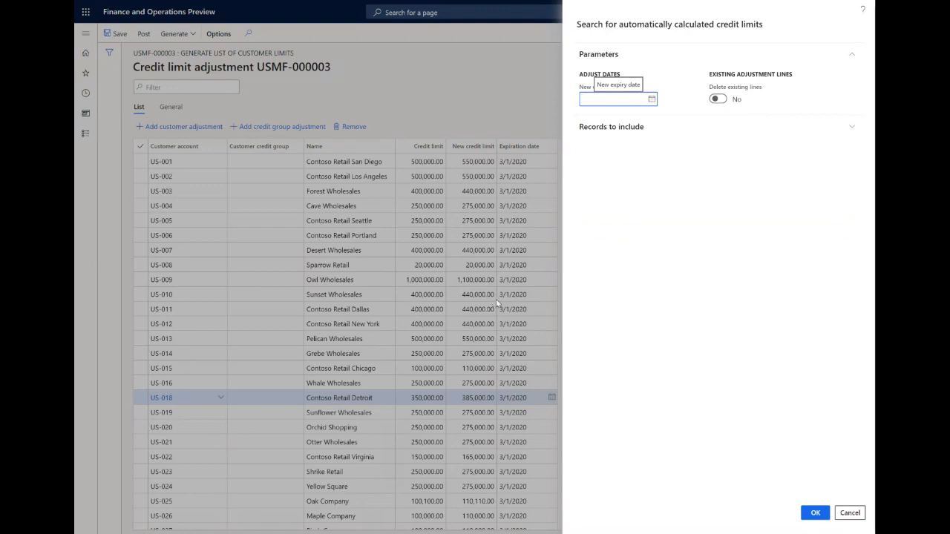
pyautogui.click(850, 513)
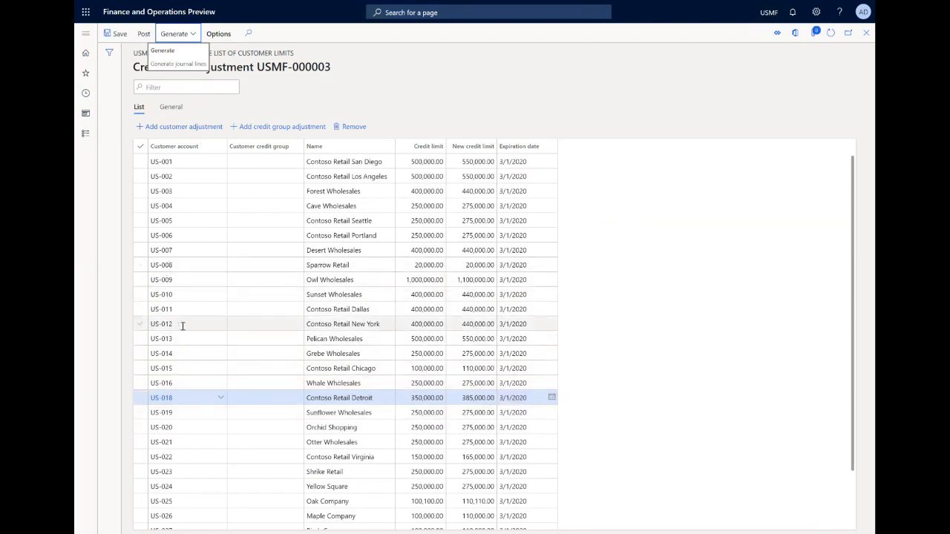
pyautogui.click(866, 34)
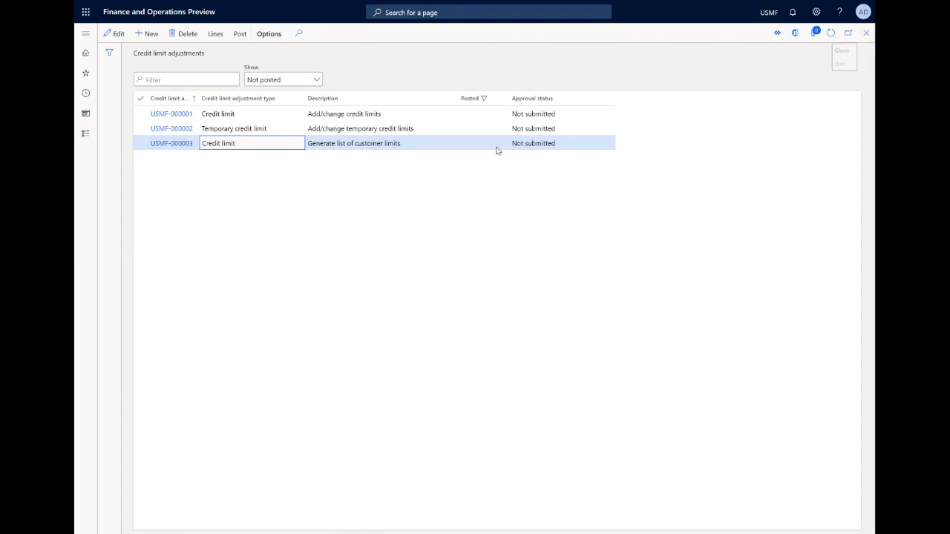
# Review the payment term ranks and the settlement discount ranks in the credit management setup.
pyautogui.click(285, 129)
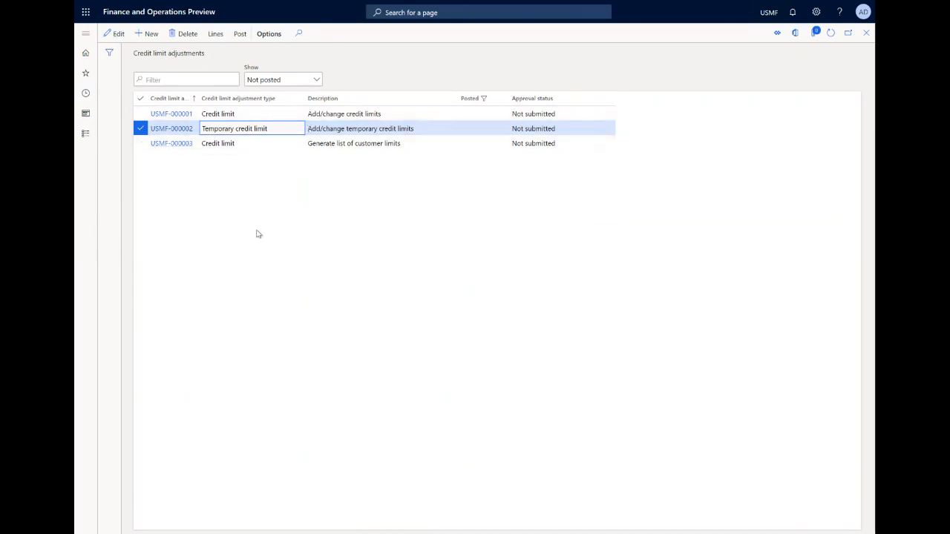
pyautogui.click(85, 136)
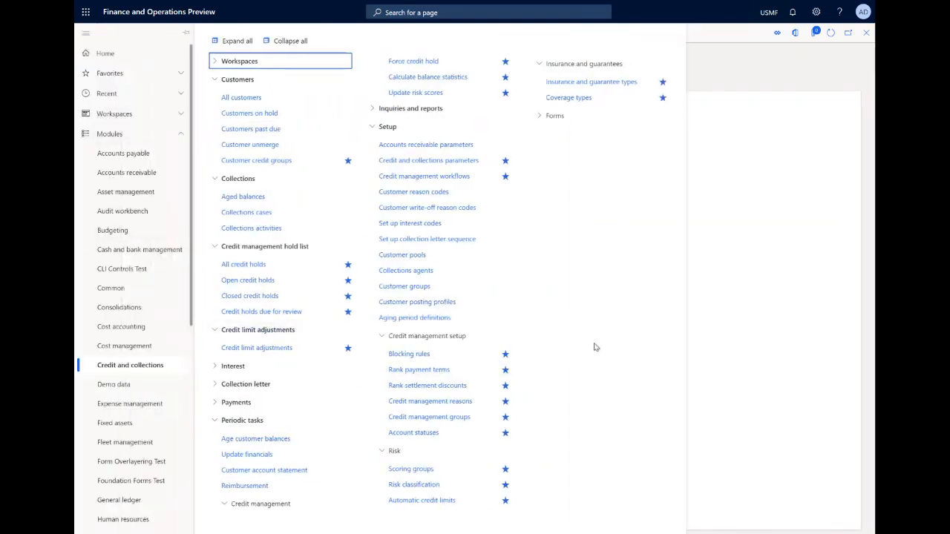
pyautogui.click(432, 371)
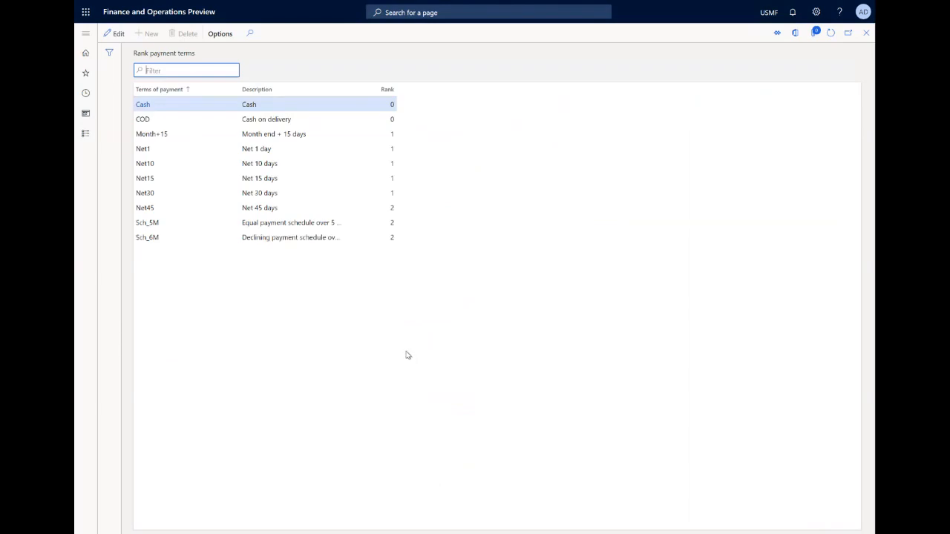
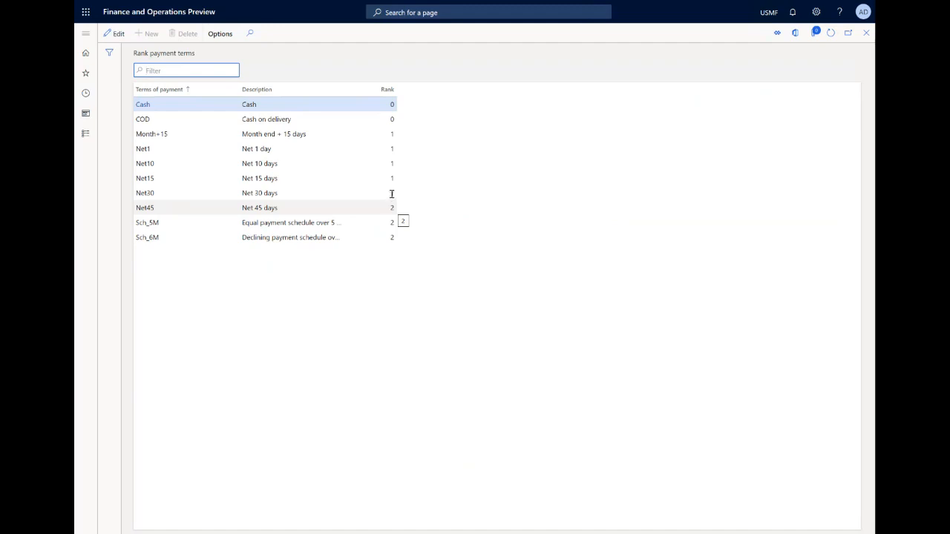
pyautogui.click(86, 136)
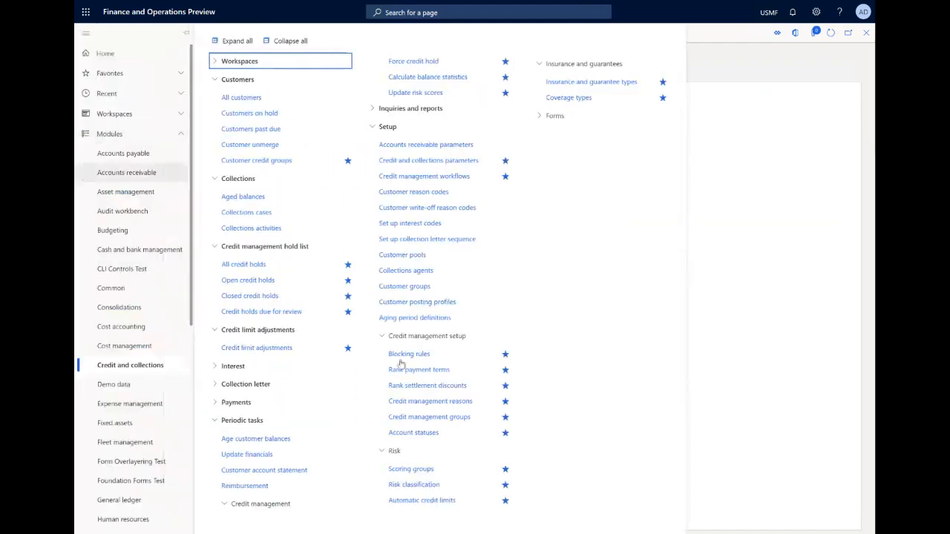
pyautogui.click(438, 386)
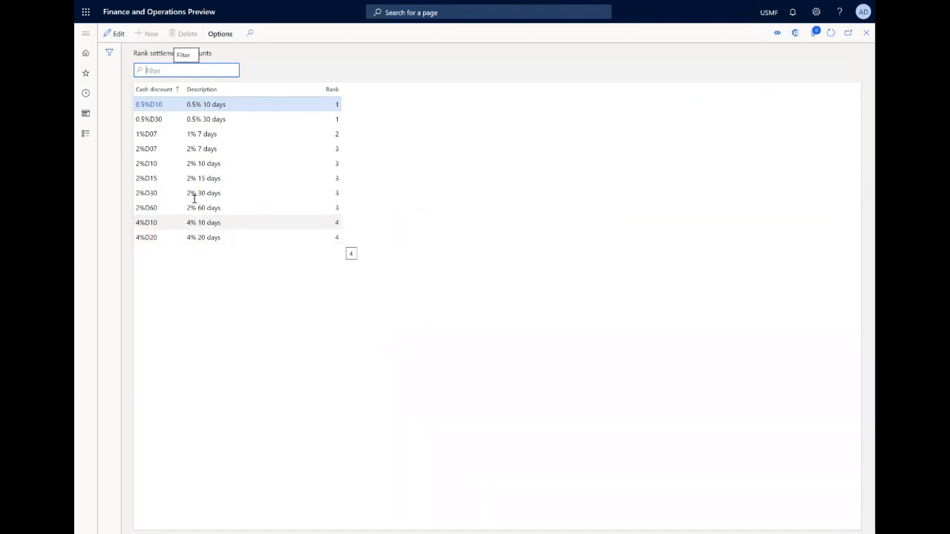
# Open the blocking rules in the credit management setup and examine the days overdue rules.
pyautogui.click(85, 136)
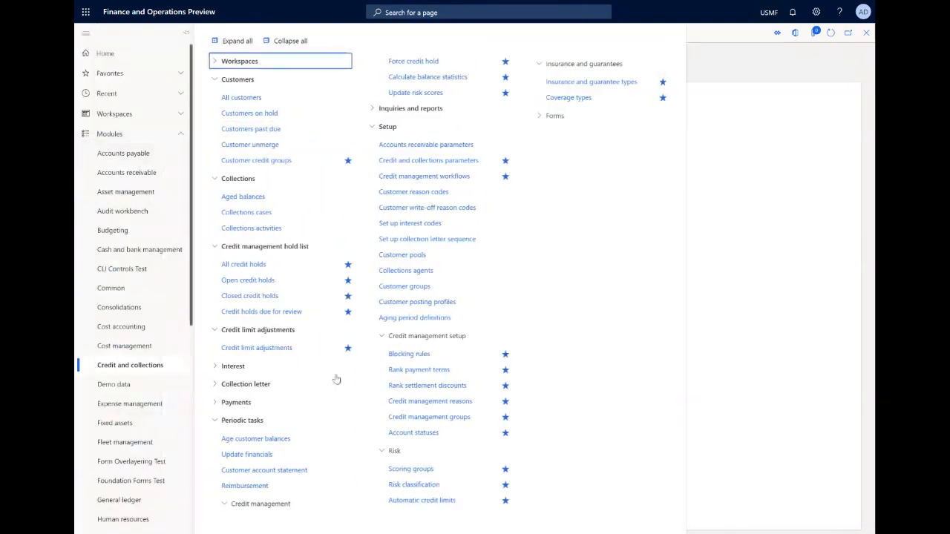
pyautogui.click(423, 355)
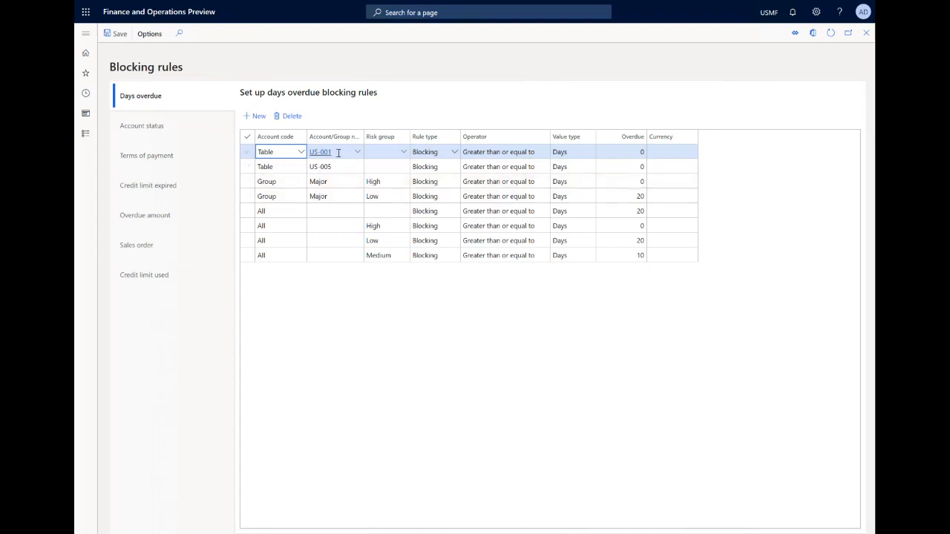
# Examine the days overdue blocking rules, and check the account status rule together with its available account statuses.
pyautogui.moveTo(338, 152)
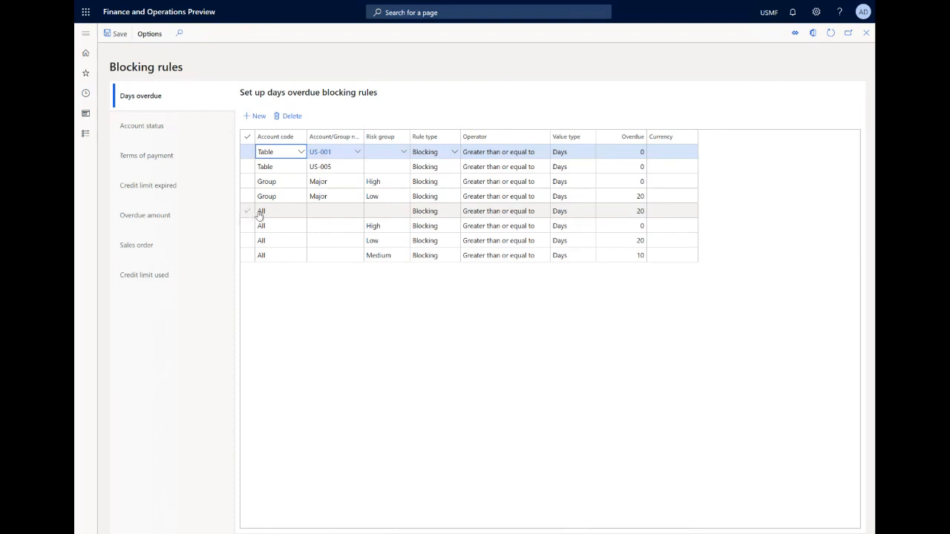
pyautogui.click(642, 212)
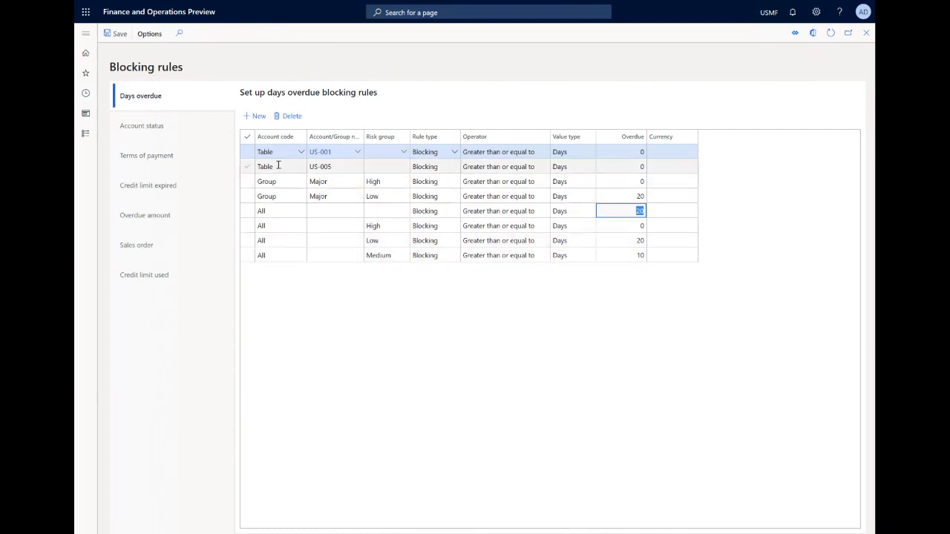
pyautogui.click(142, 128)
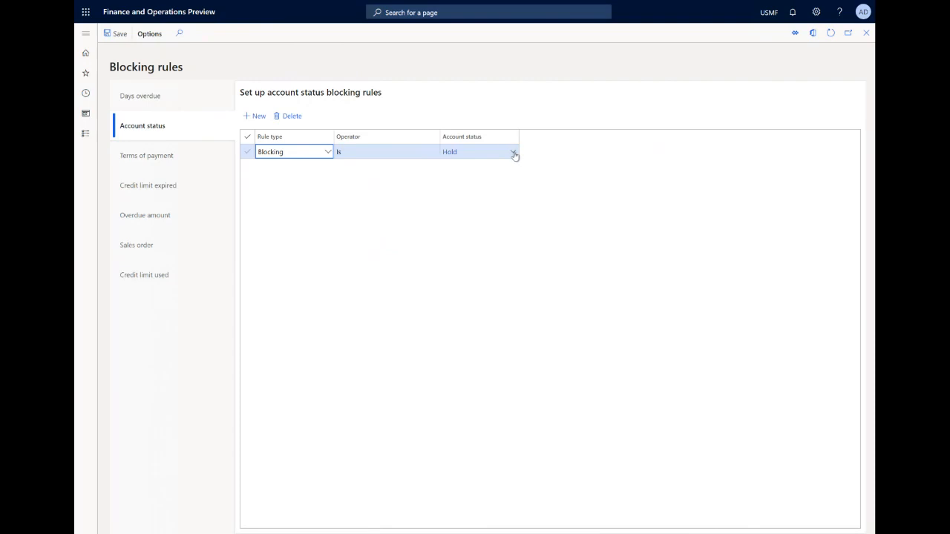
pyautogui.click(512, 152)
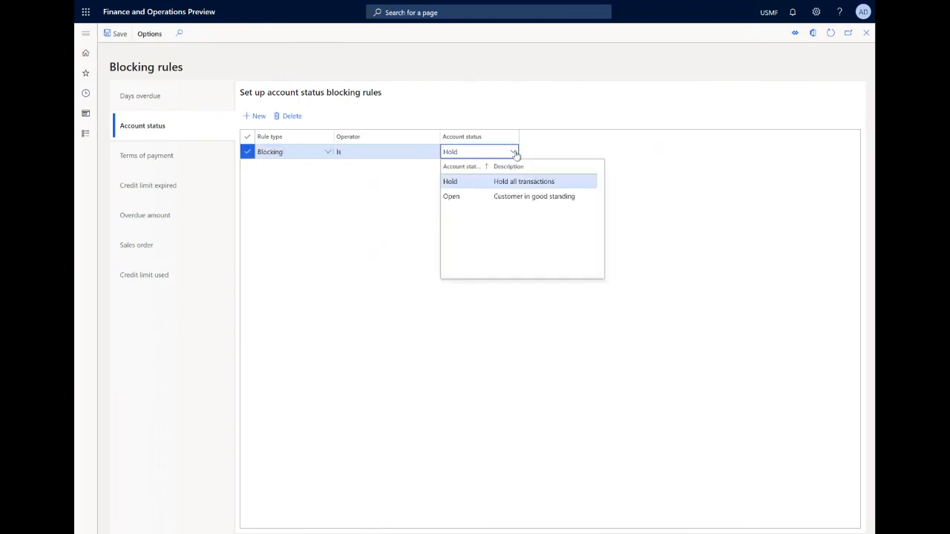
pyautogui.click(514, 152)
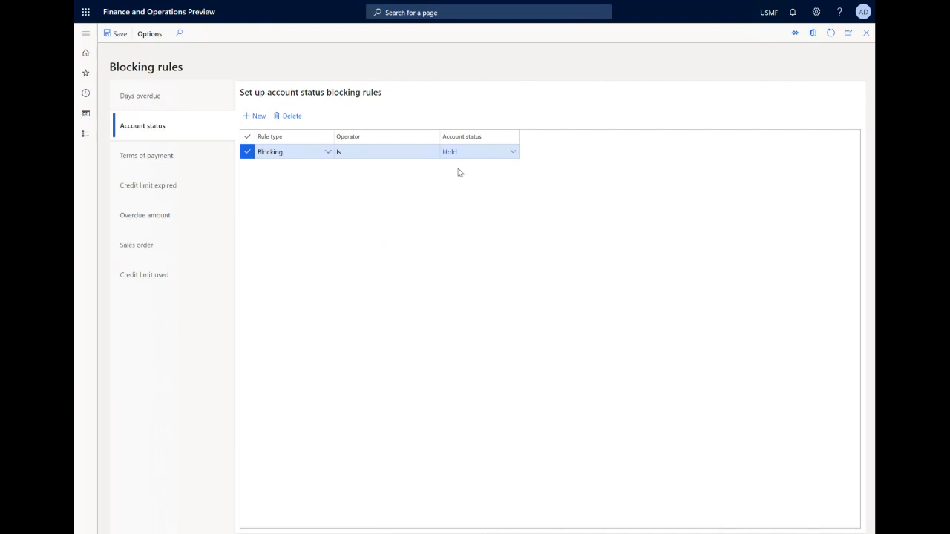
# Review the terms of payment blocking rules and the credit limit expired rules, including the rule for all customers without a risk group.
pyautogui.click(158, 159)
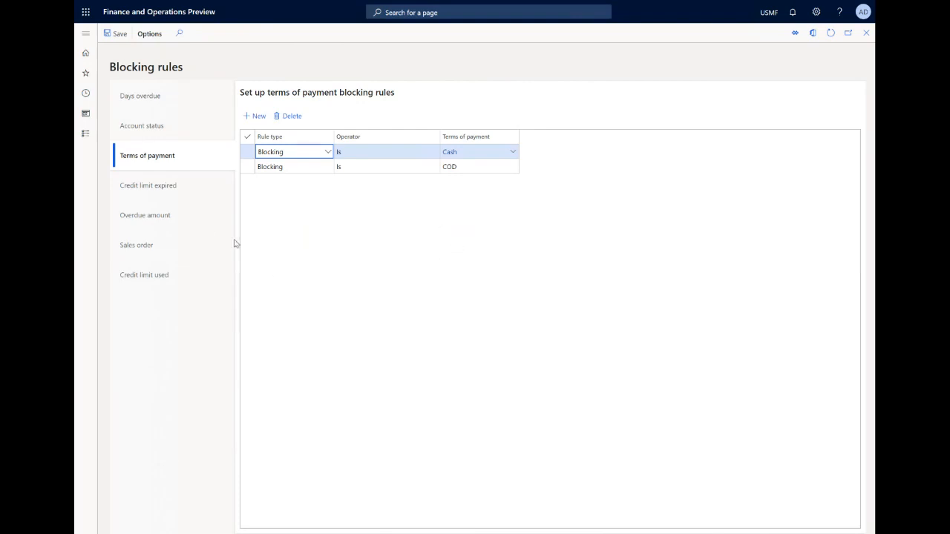
pyautogui.click(158, 187)
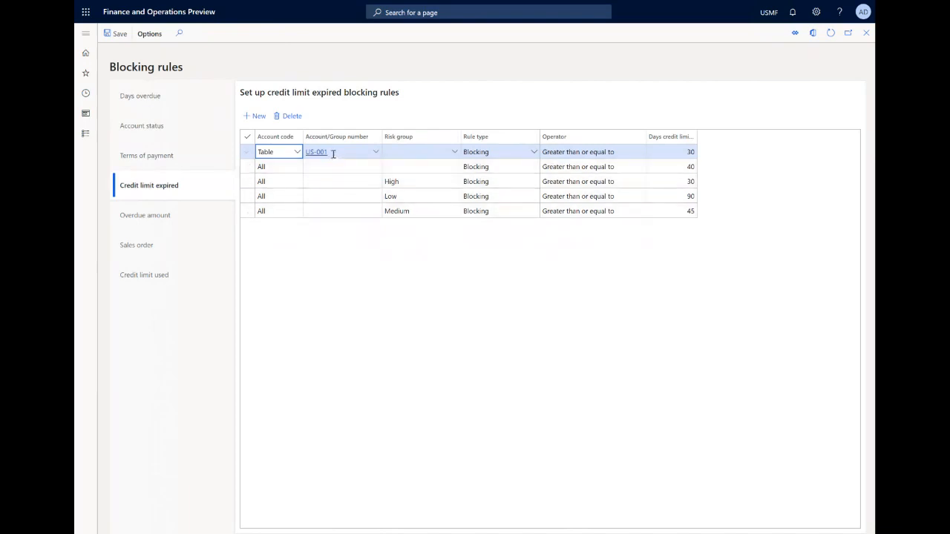
pyautogui.click(672, 152)
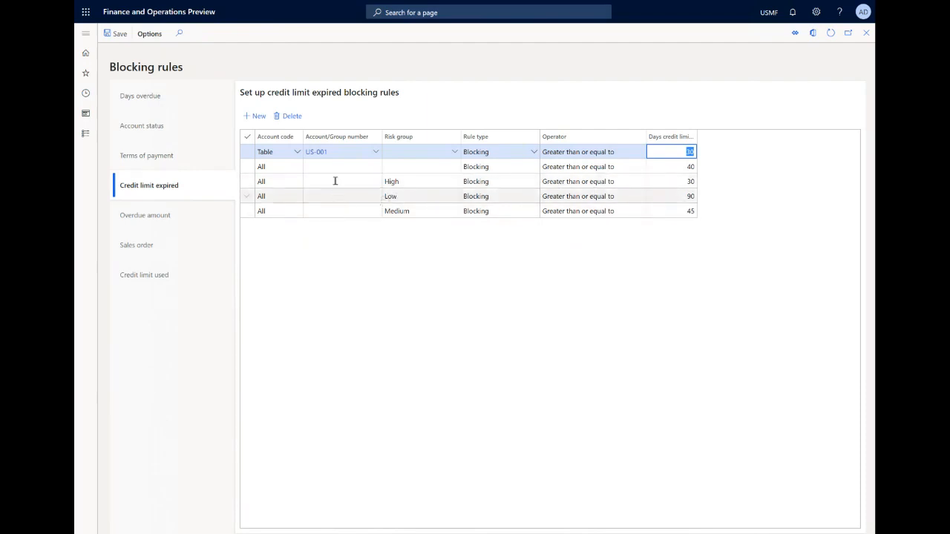
pyautogui.click(246, 167)
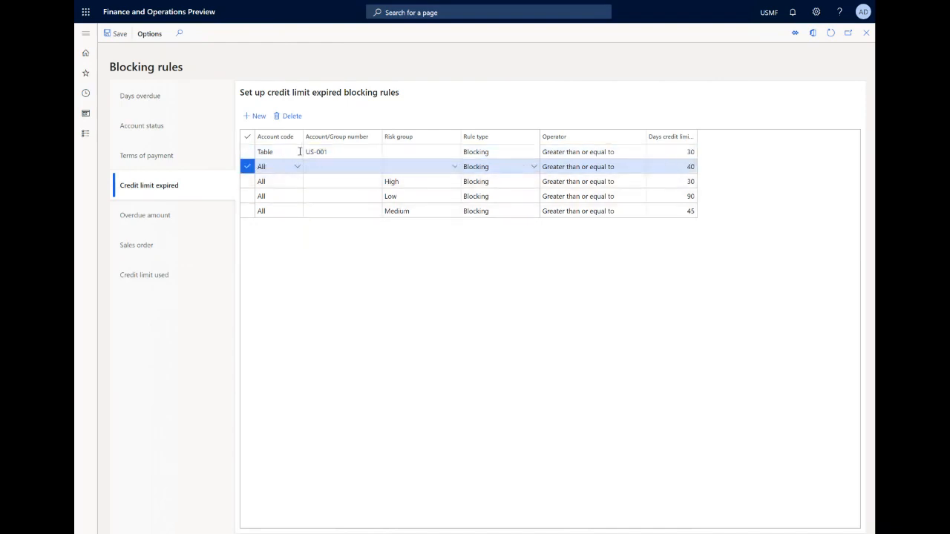
# Review the overdue amount rule and the sales order blocking and exclusion rules, widening the Release sales order column to show its full heading.
pyautogui.click(147, 218)
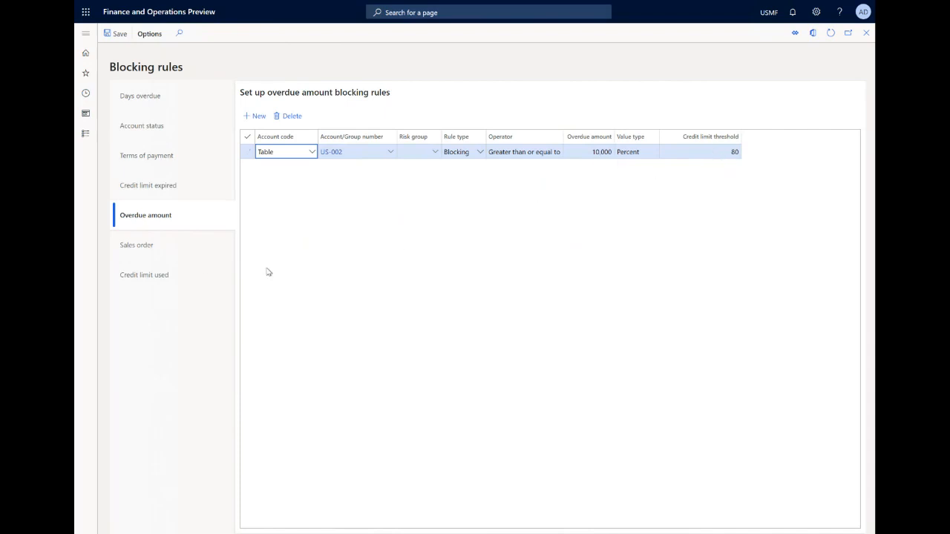
pyautogui.click(130, 247)
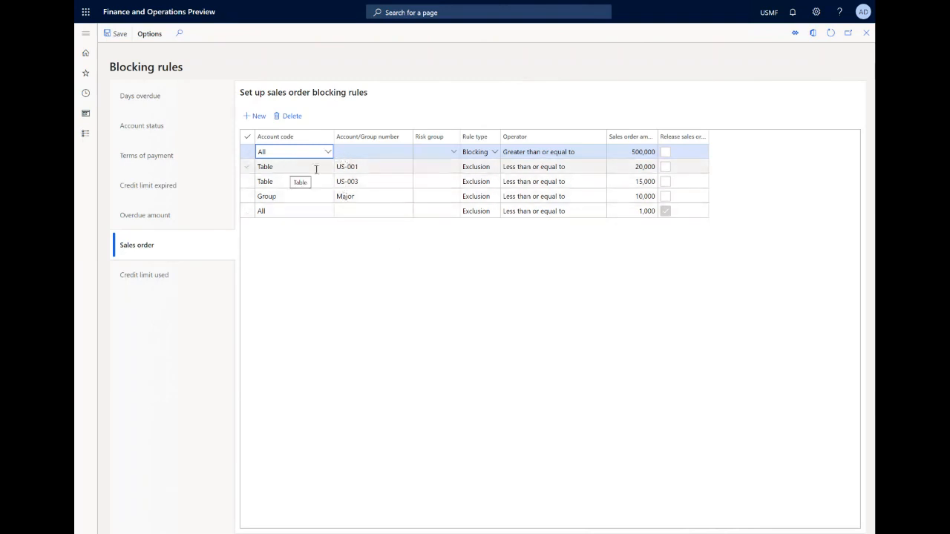
pyautogui.click(362, 167)
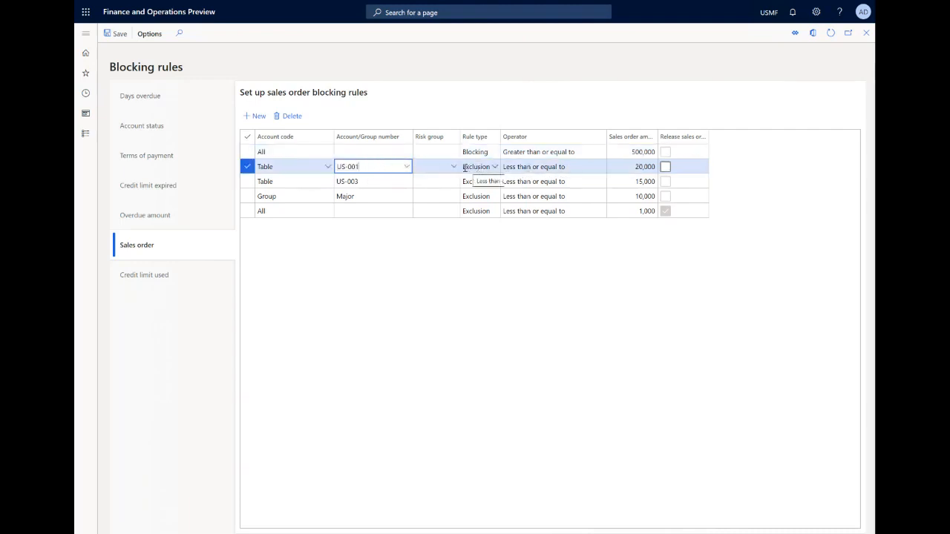
pyautogui.click(307, 152)
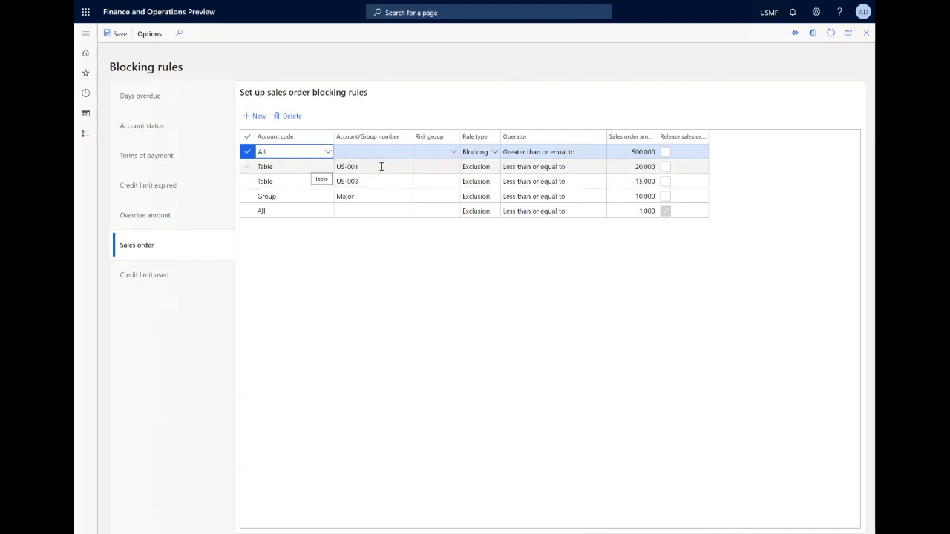
pyautogui.click(295, 169)
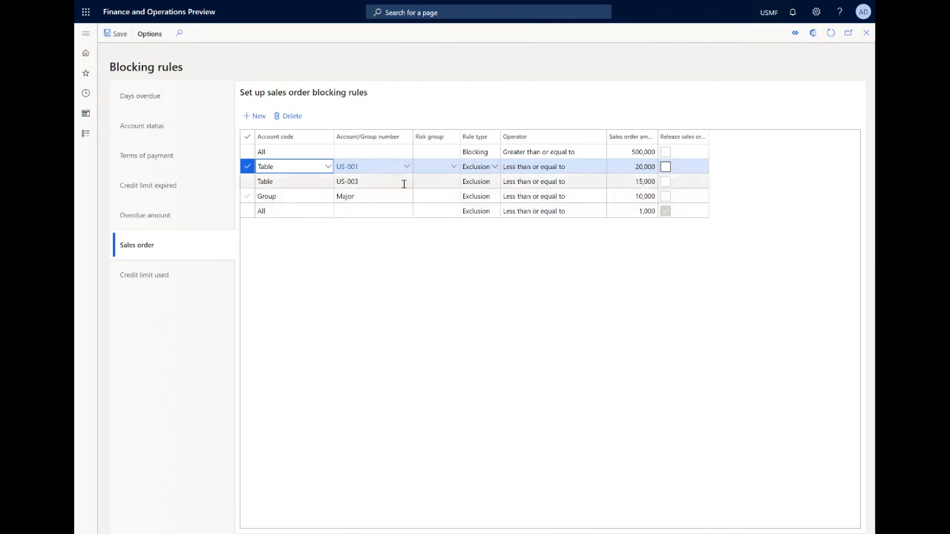
pyautogui.click(628, 182)
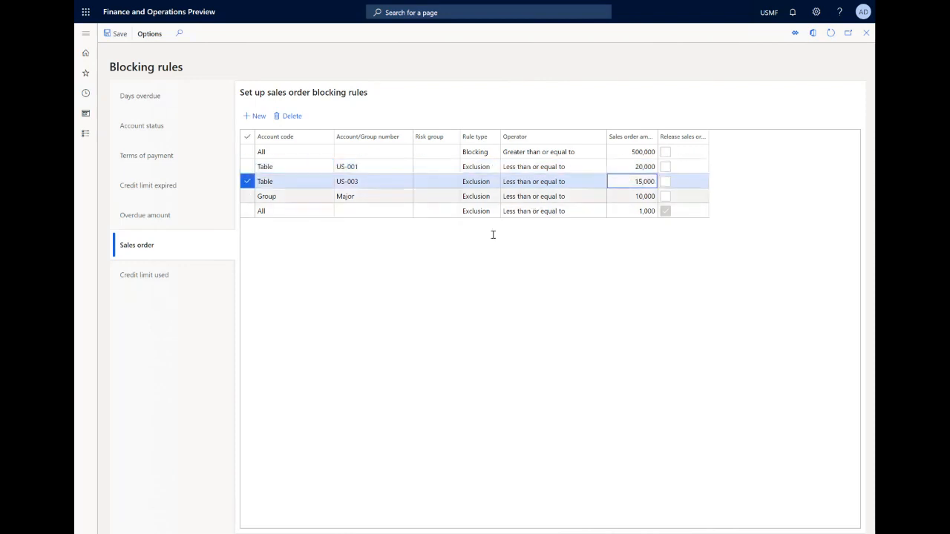
pyautogui.click(367, 196)
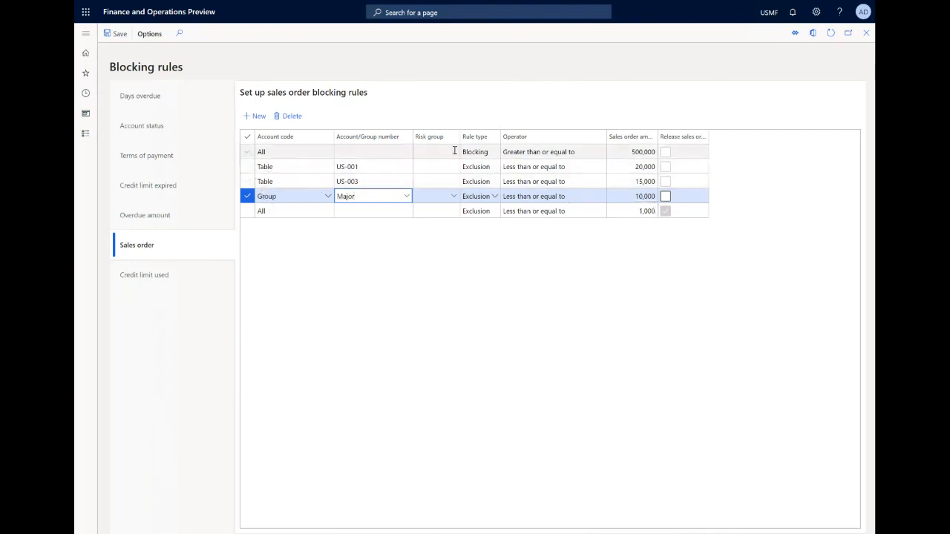
pyautogui.click(348, 211)
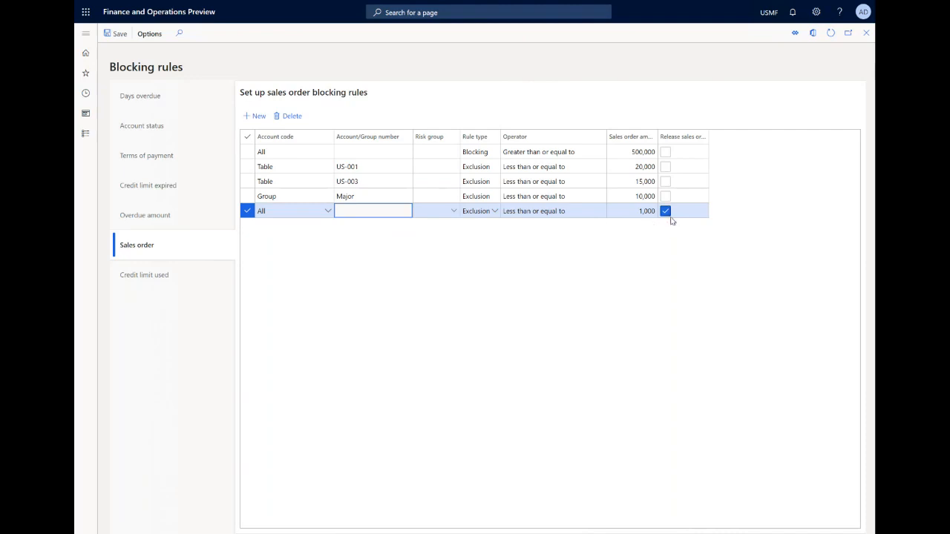
pyautogui.moveTo(708, 137); pyautogui.dragTo(746, 134)
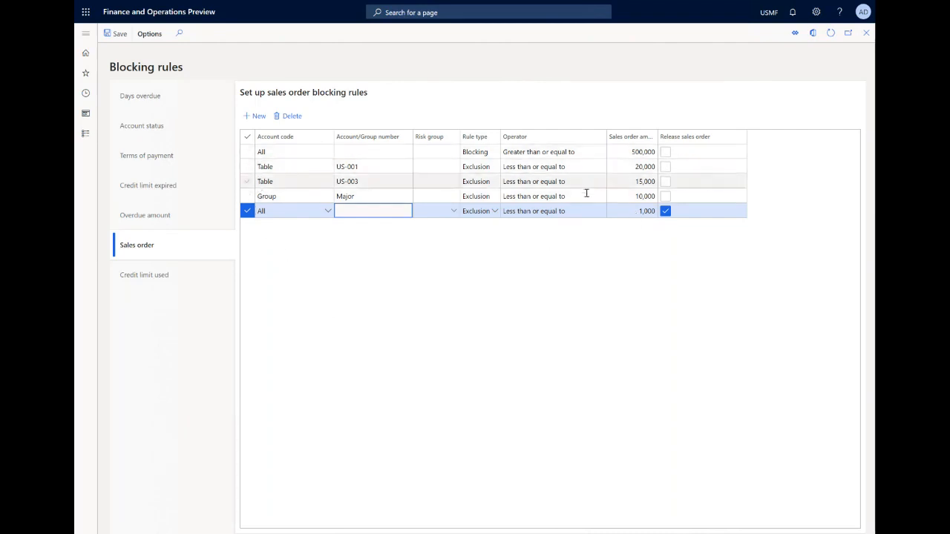
# Examine the credit limit used blocking rule and its threshold.
pyautogui.click(157, 279)
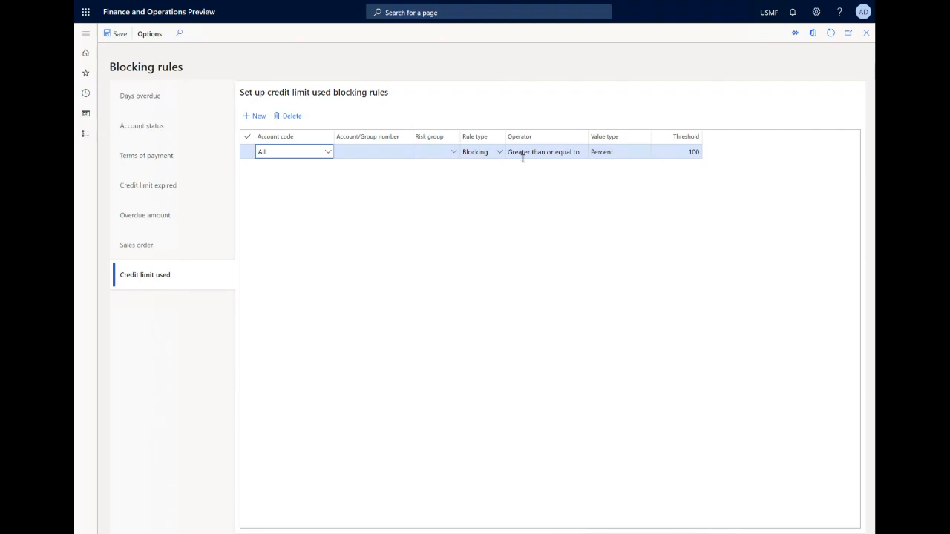
pyautogui.moveTo(678, 153); pyautogui.dragTo(700, 152)
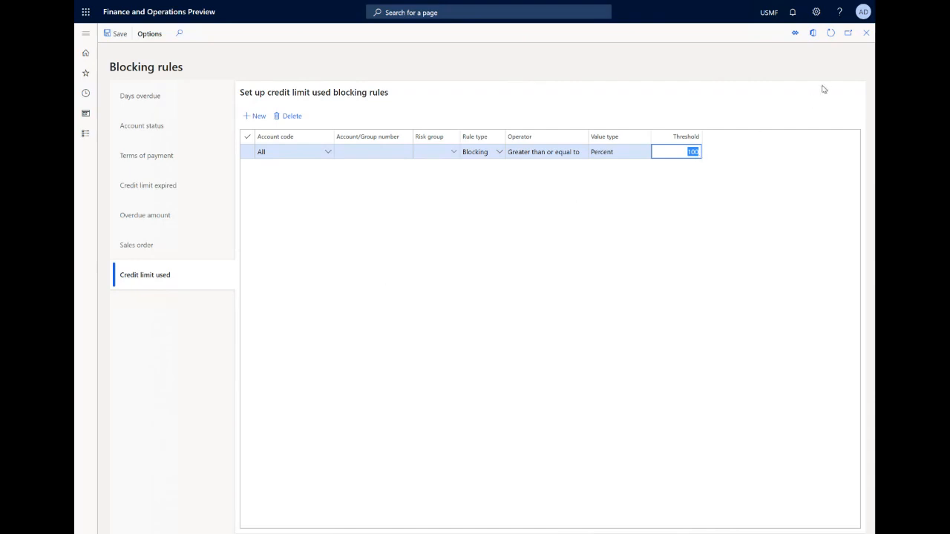
# Open the fifth Contoso Retail Seattle sales order from the list of all sales orders in Accounts receivable.
pyautogui.click(86, 135)
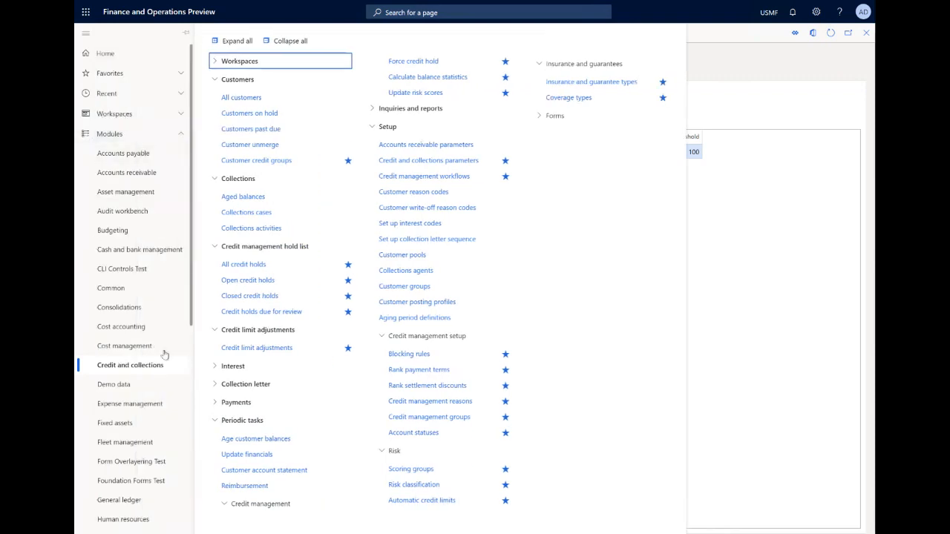
pyautogui.click(134, 173)
pyautogui.click(242, 223)
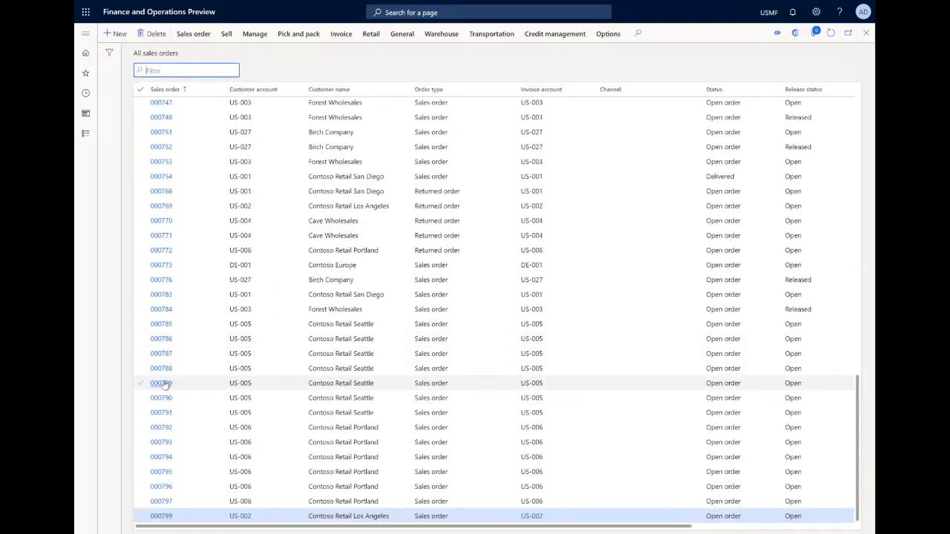
pyautogui.click(164, 385)
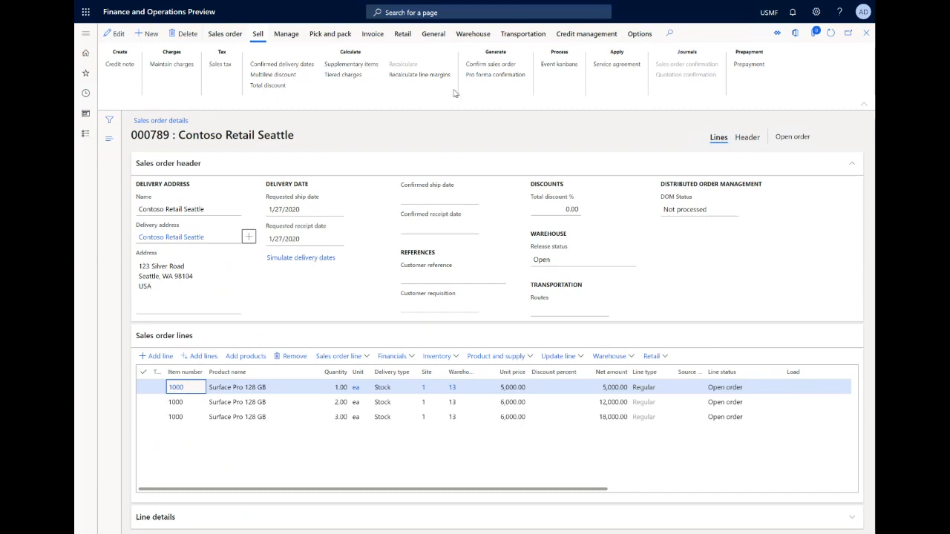
# Try to confirm the sales order with posting but without printing, and read the posting message details.
pyautogui.click(492, 66)
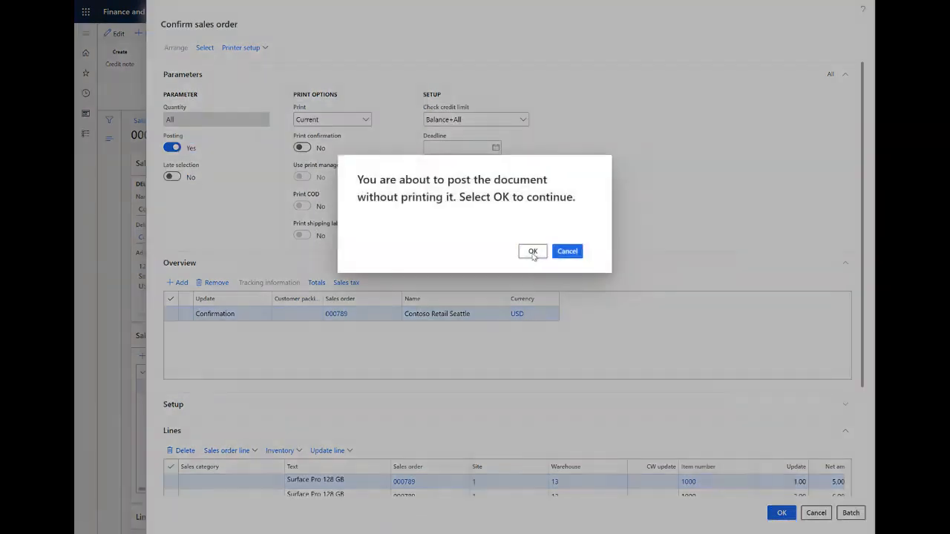
pyautogui.click(532, 252)
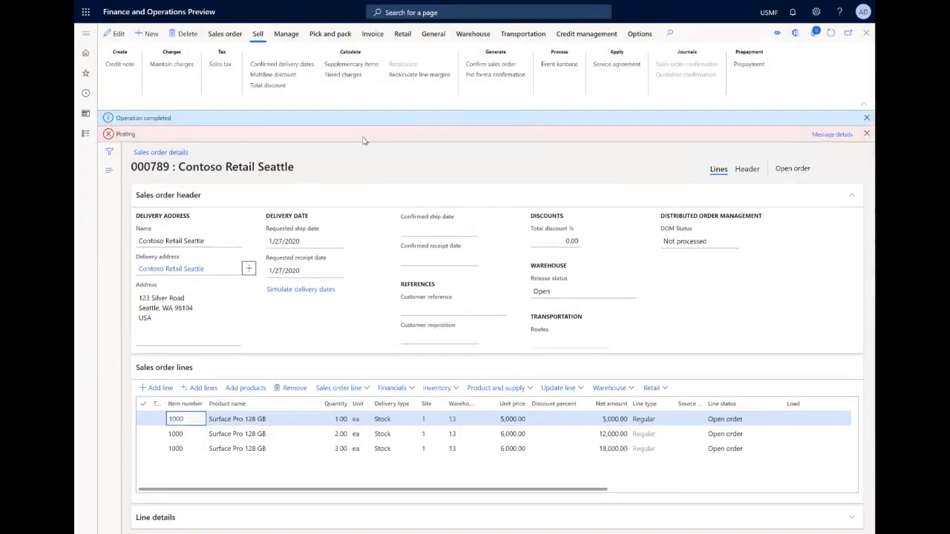
pyautogui.click(837, 136)
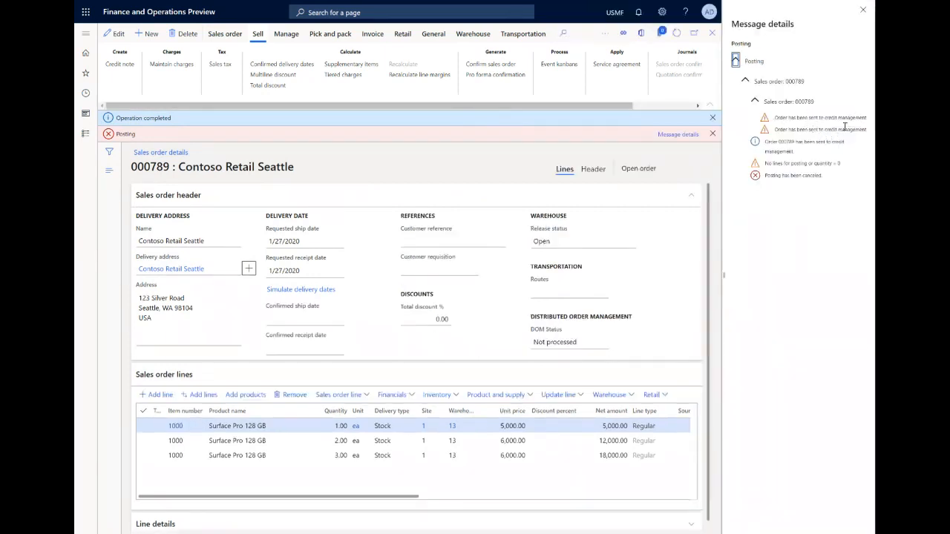
pyautogui.click(863, 10)
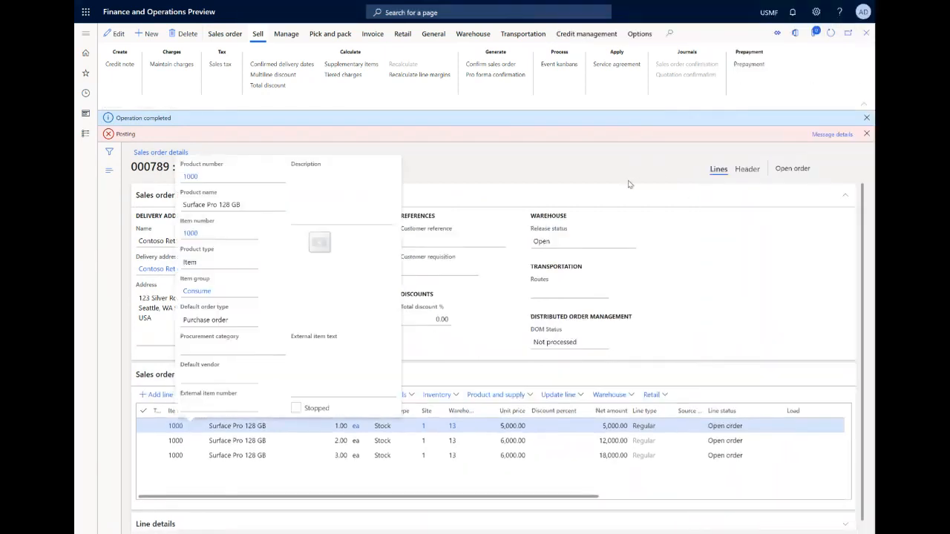
# Check the hold details in the Credit management section of the sales order header, and return to the order lines.
pyautogui.click(748, 170)
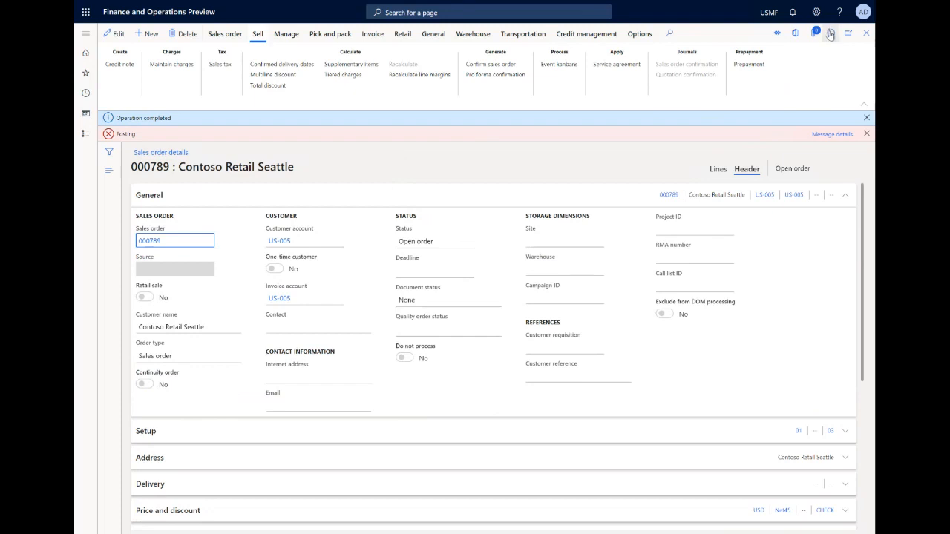
pyautogui.scroll(-5, 361, 380)
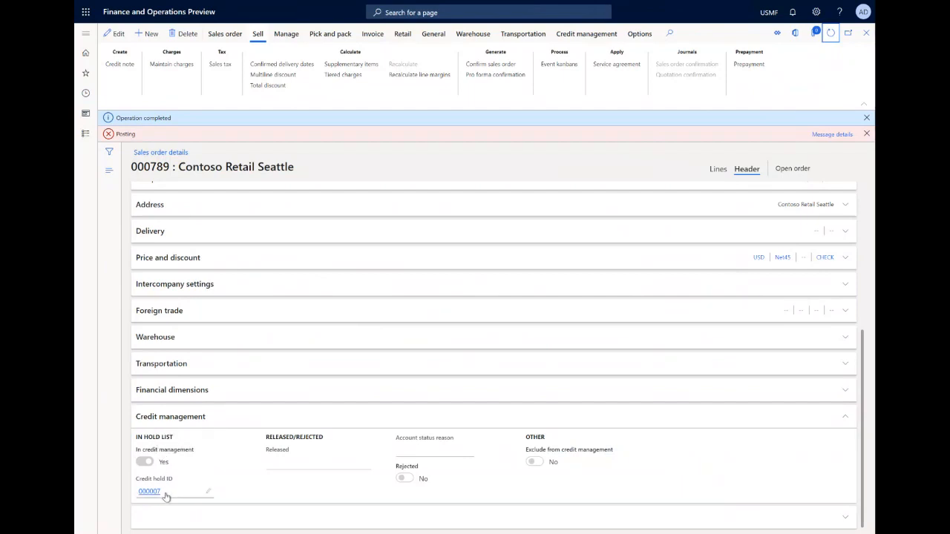
pyautogui.moveTo(161, 494)
pyautogui.scroll(10, 487, 327)
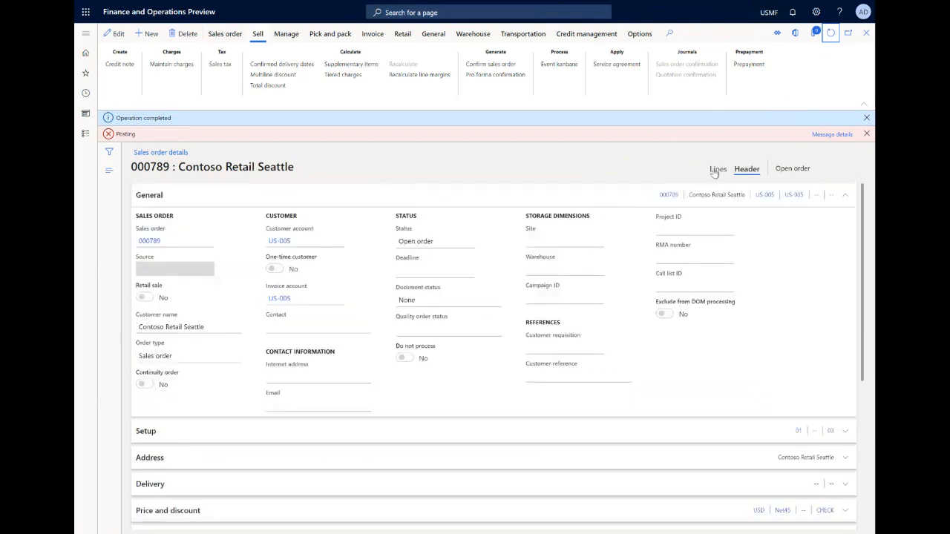
pyautogui.click(716, 169)
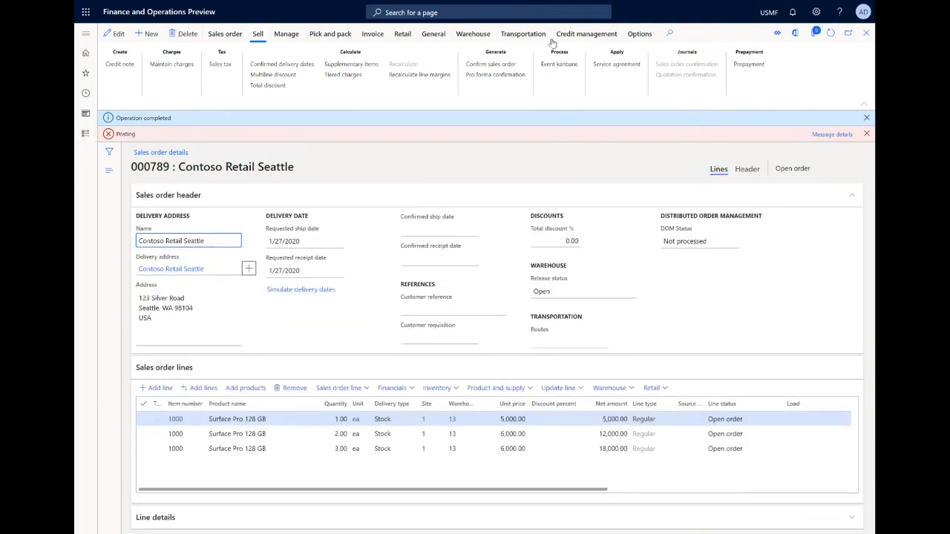
# Check the order's credit management actions, and open the list of all credit holds in Credit and collections.
pyautogui.click(596, 36)
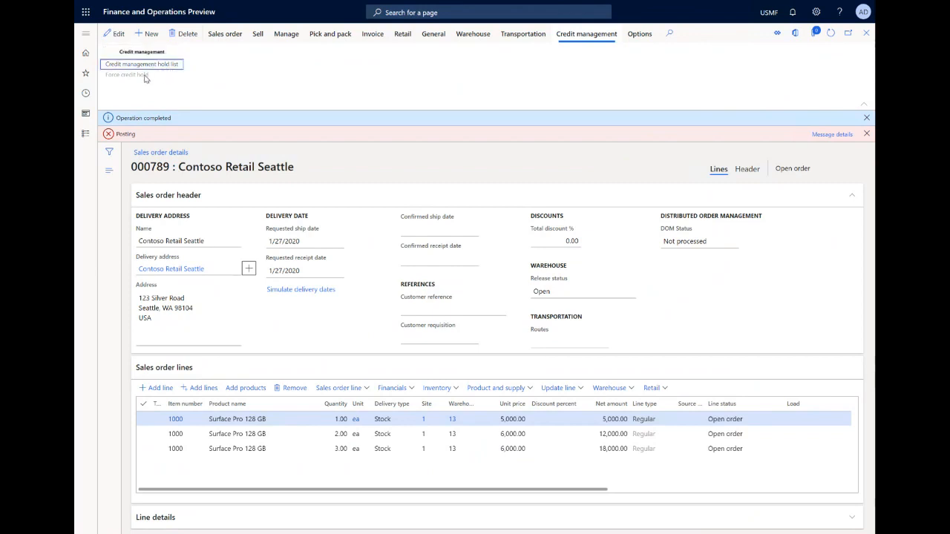
pyautogui.click(87, 135)
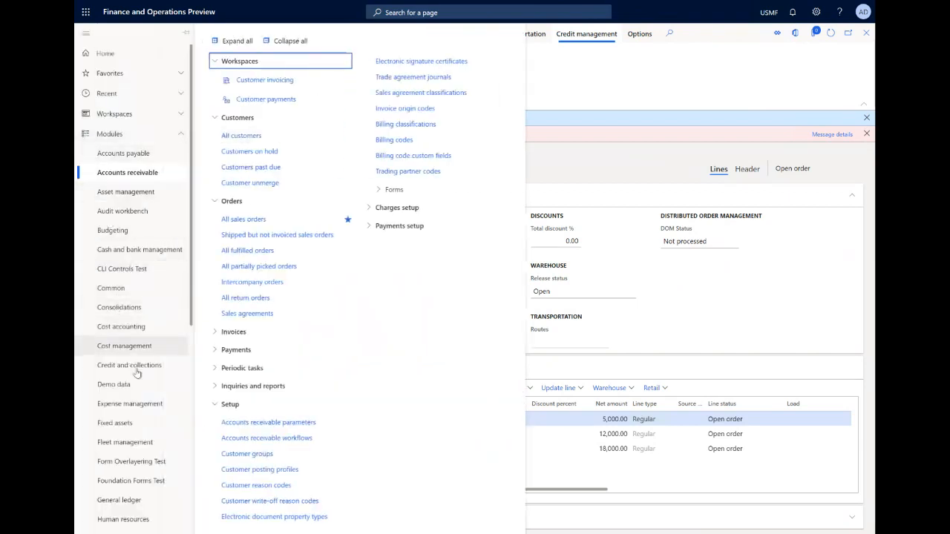
pyautogui.click(130, 365)
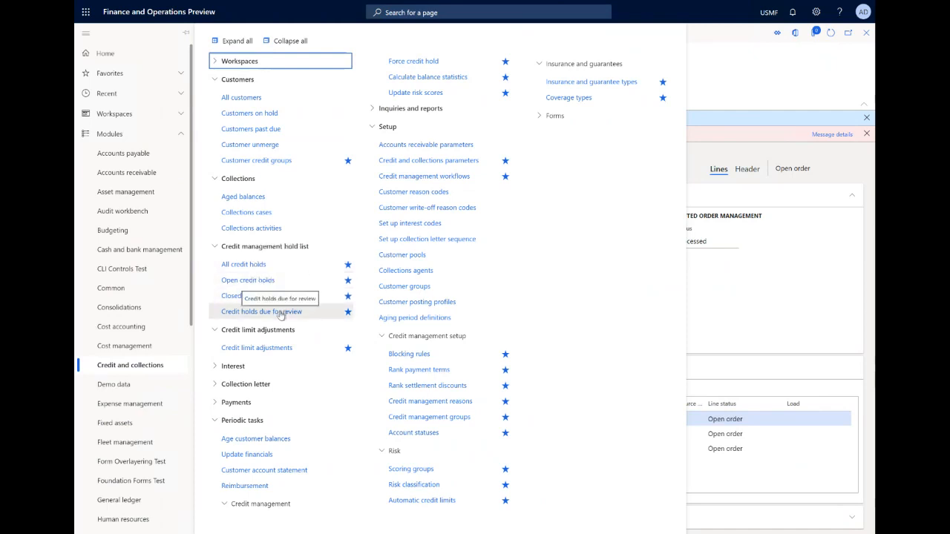
pyautogui.click(252, 265)
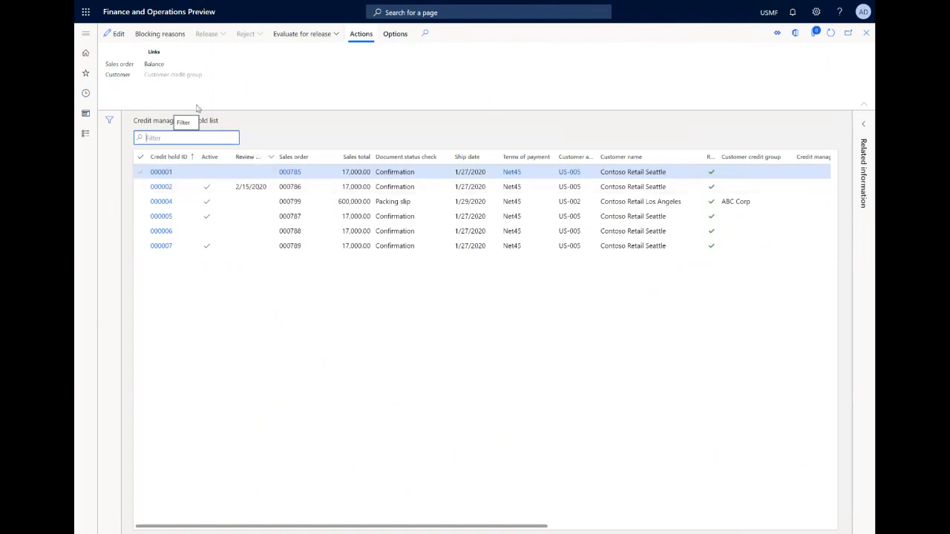
# Enable editing on the credit hold list and review its columns across to the release and rejection details.
pyautogui.click(117, 34)
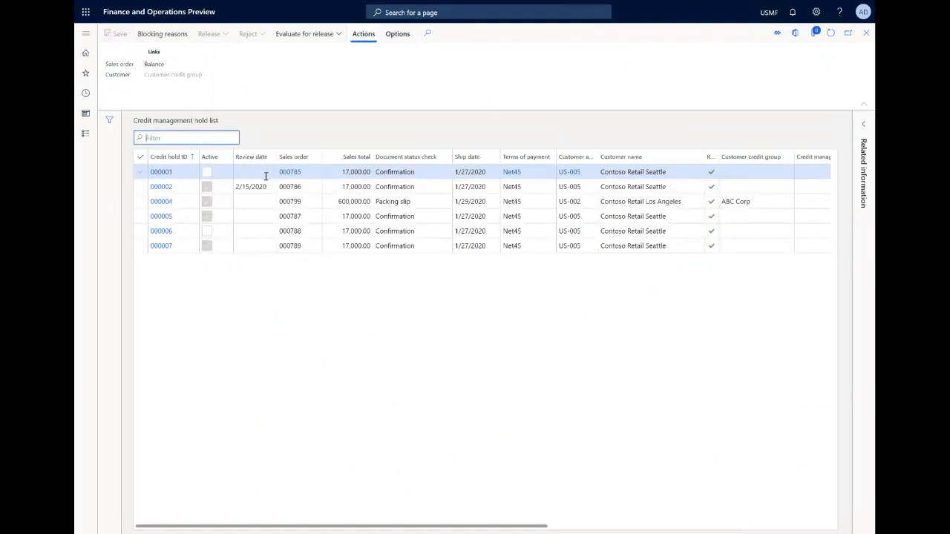
pyautogui.click(206, 231)
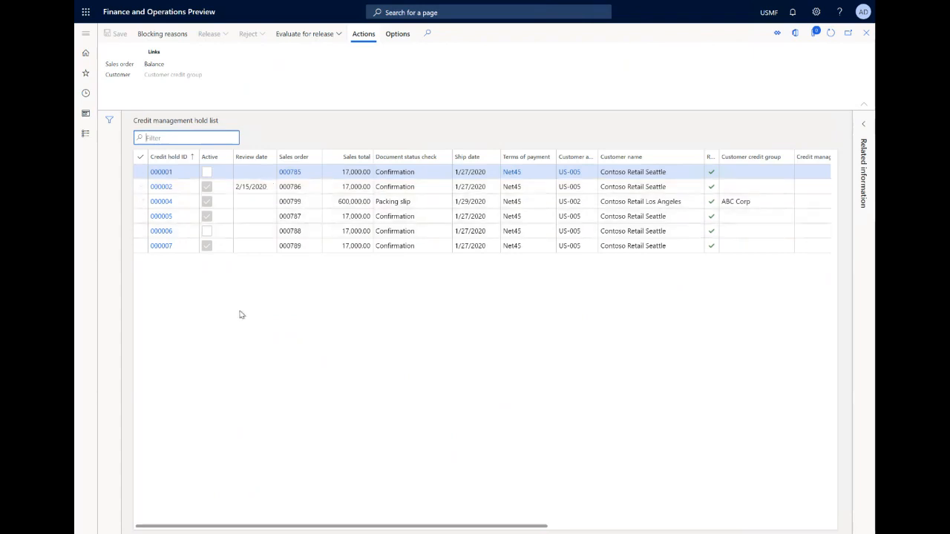
pyautogui.click(238, 337)
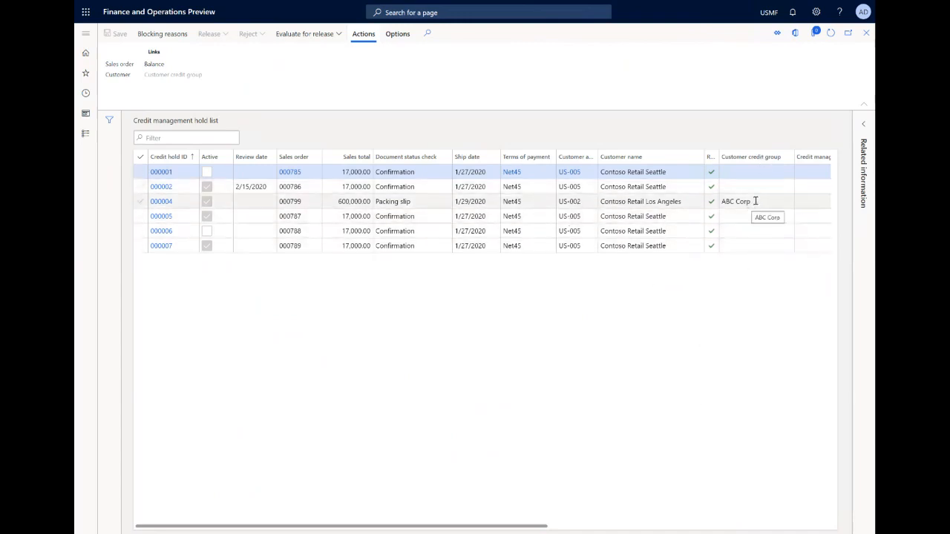
pyautogui.click(783, 527)
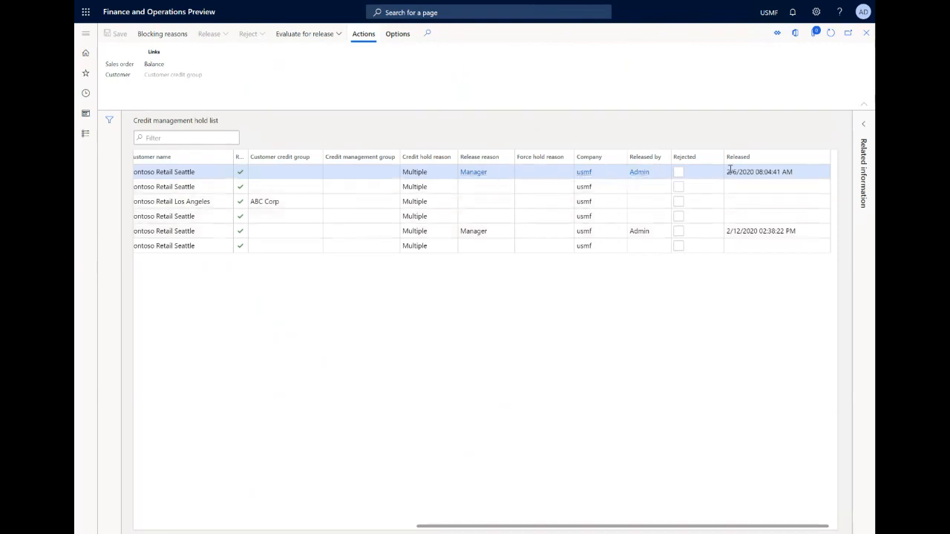
pyautogui.click(156, 527)
# Check the blocking reasons of the last Contoso Retail Seattle hold, both on their own page and in the related information.
pyautogui.click(245, 246)
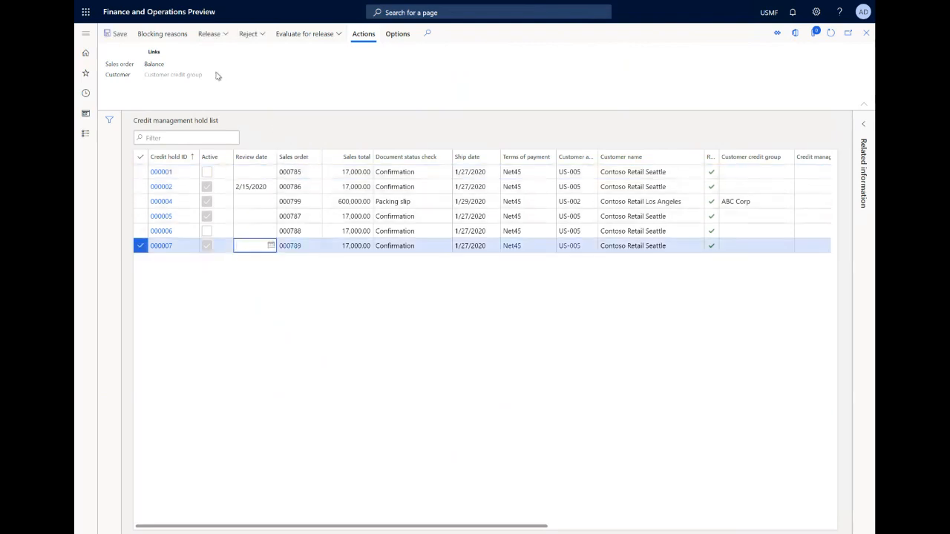
pyautogui.click(165, 37)
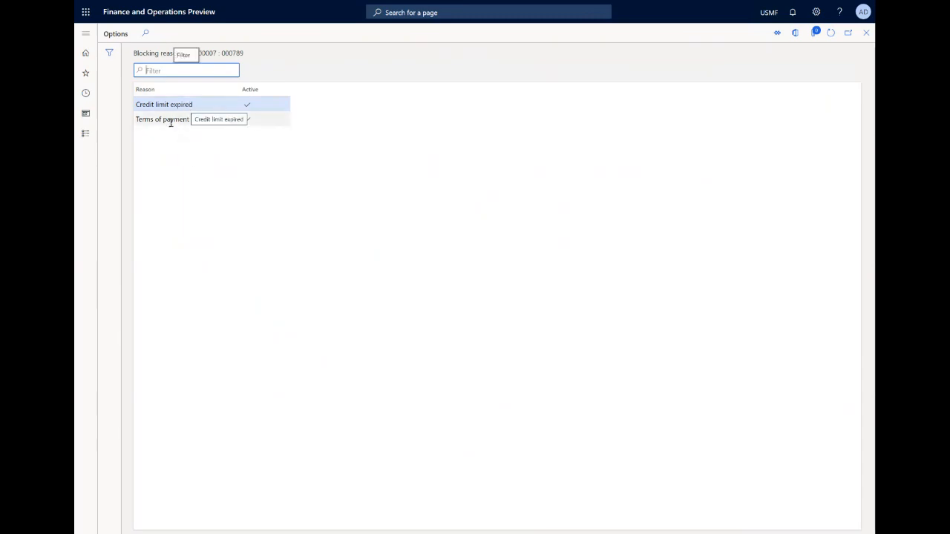
pyautogui.click(870, 36)
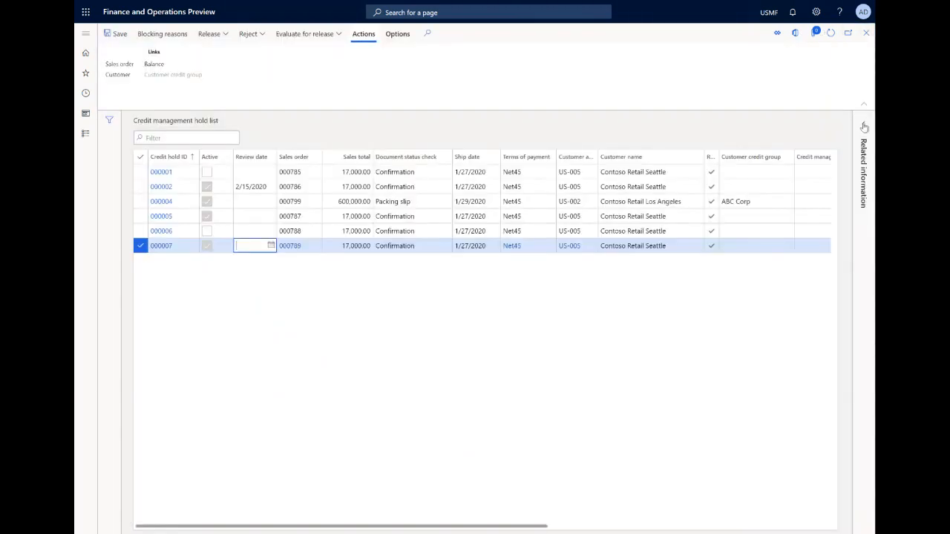
pyautogui.click(865, 124)
pyautogui.click(863, 147)
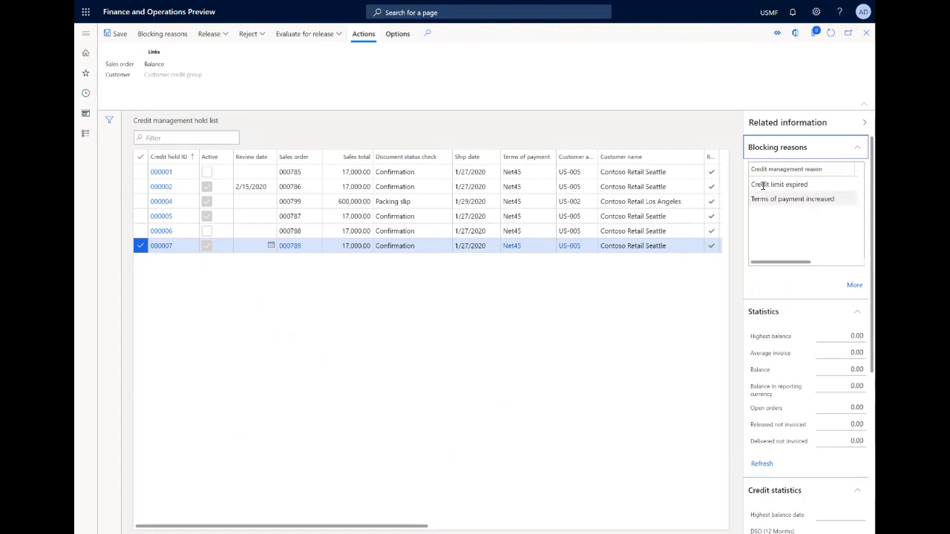
pyautogui.click(865, 123)
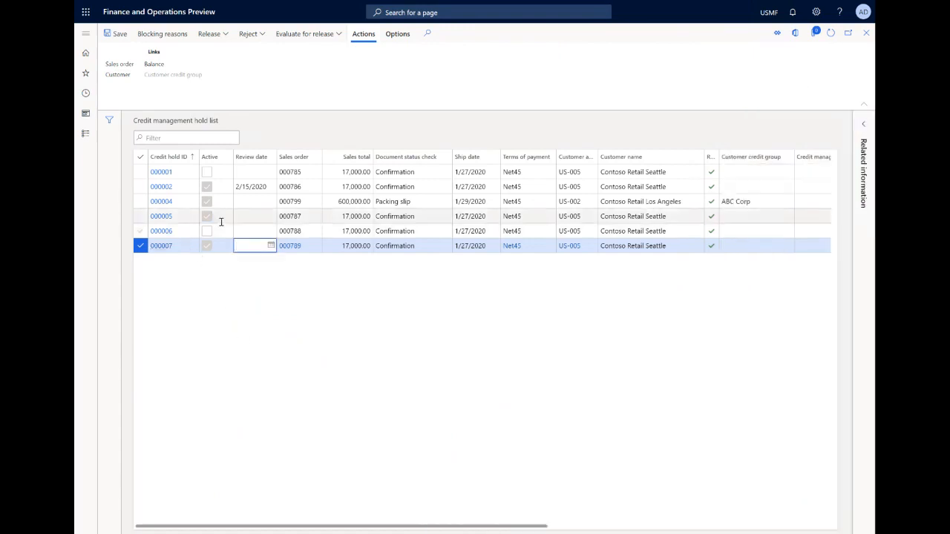
# Check the blocking reasons of the Contoso Retail Los Angeles packing slip hold, and return to the hold list.
pyautogui.click(184, 202)
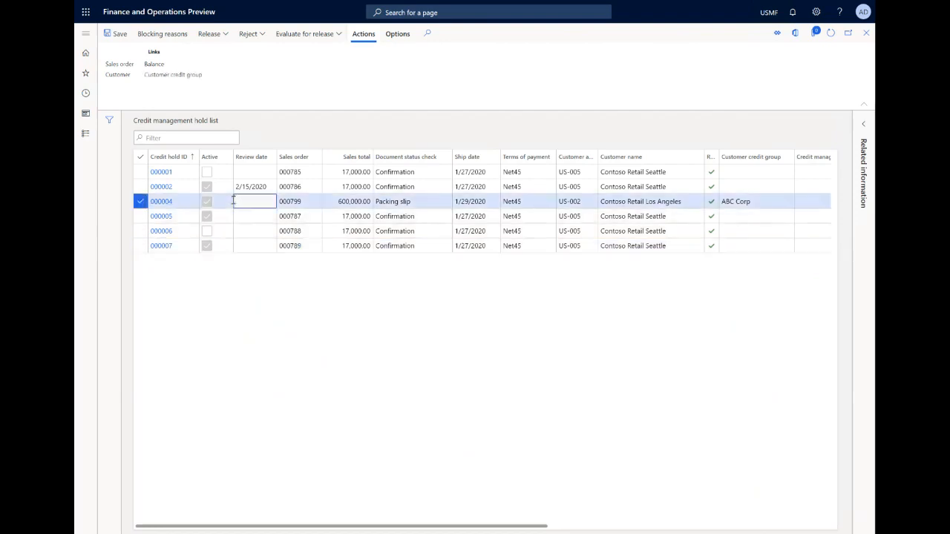
pyautogui.click(162, 33)
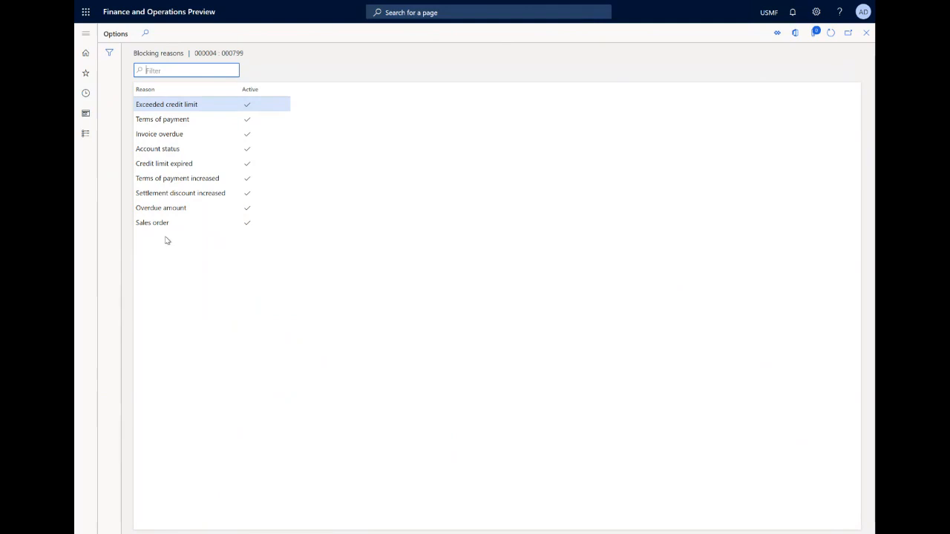
pyautogui.click(865, 34)
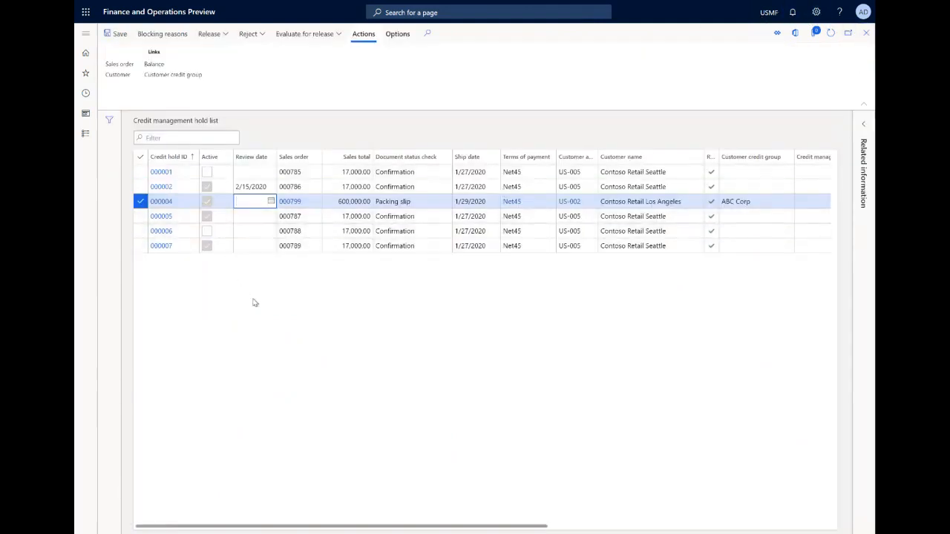
# Select the last Contoso Retail Seattle hold and review its rejection options with the Auto reason, without rejecting the hold.
pyautogui.click(266, 247)
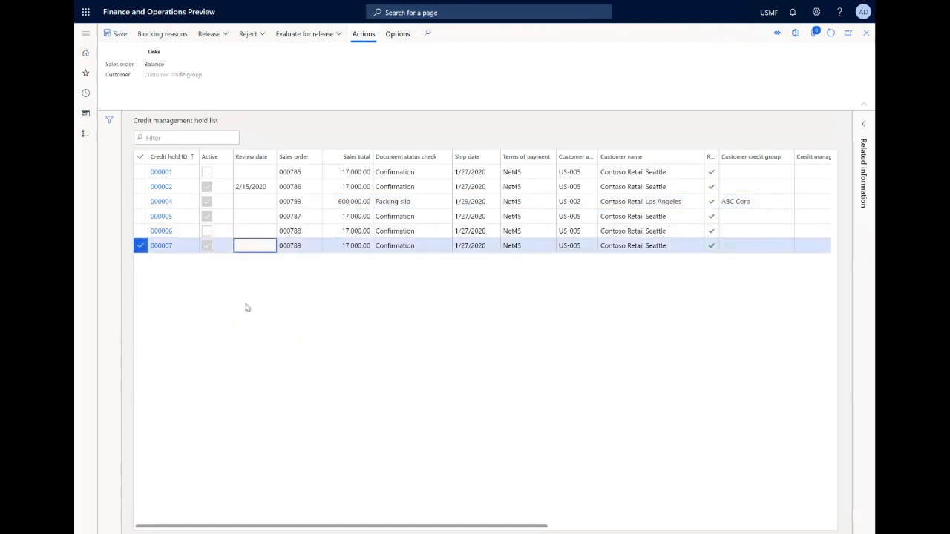
pyautogui.click(253, 35)
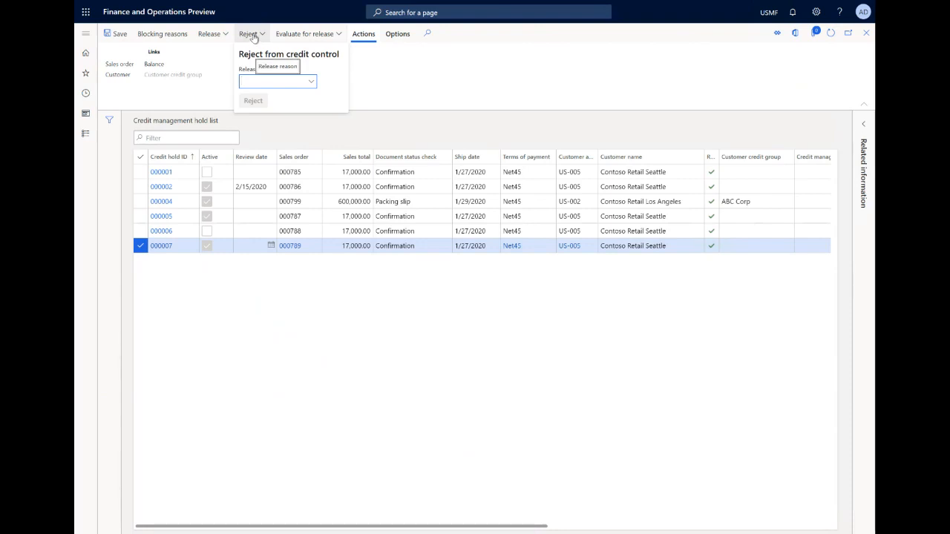
pyautogui.click(311, 82)
pyautogui.click(252, 111)
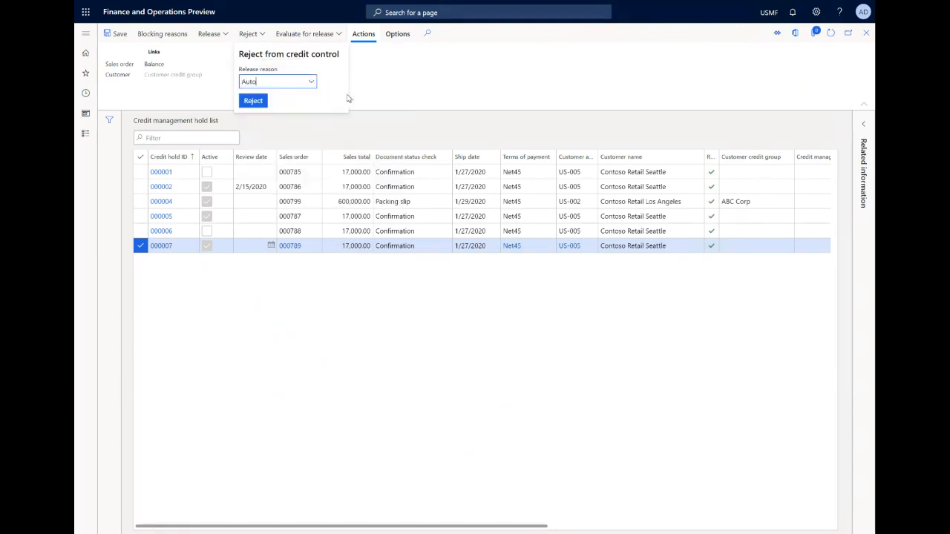
pyautogui.click(409, 80)
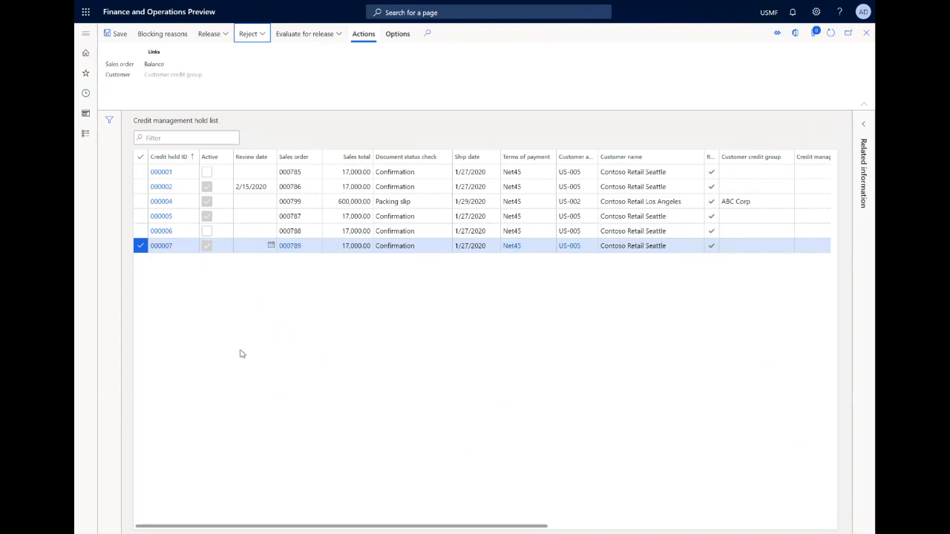
# Review the release reasons and actions, and release the selected hold from credit control with reason Manager and action Without posting.
pyautogui.click(218, 35)
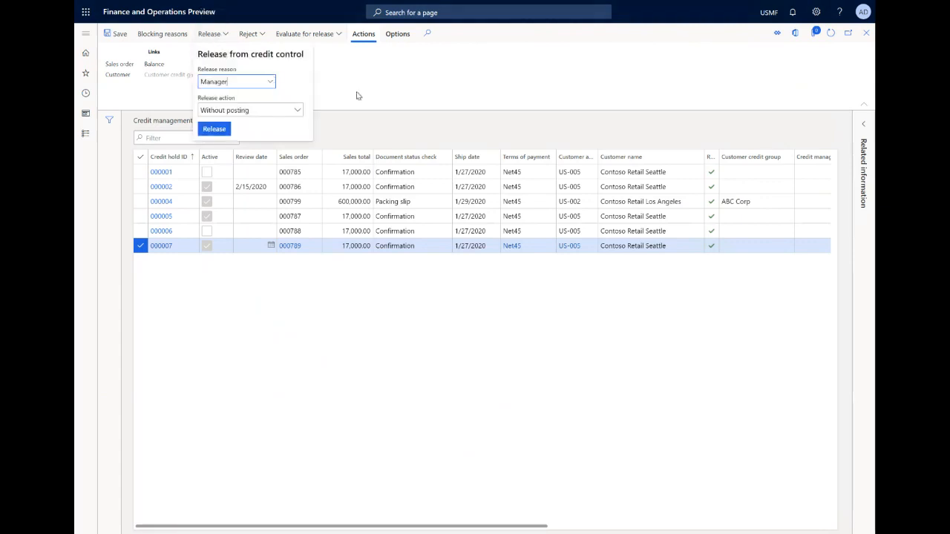
pyautogui.click(271, 83)
pyautogui.click(271, 83)
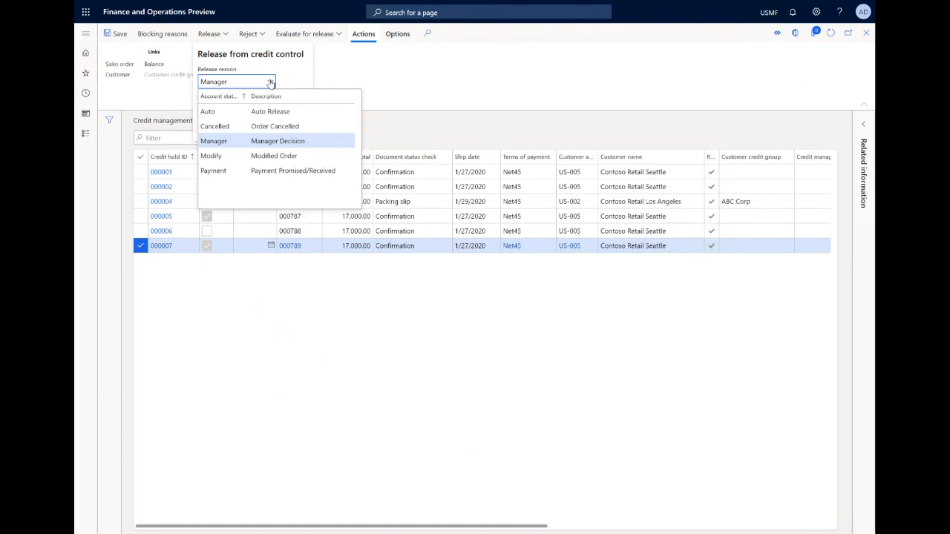
pyautogui.click(271, 83)
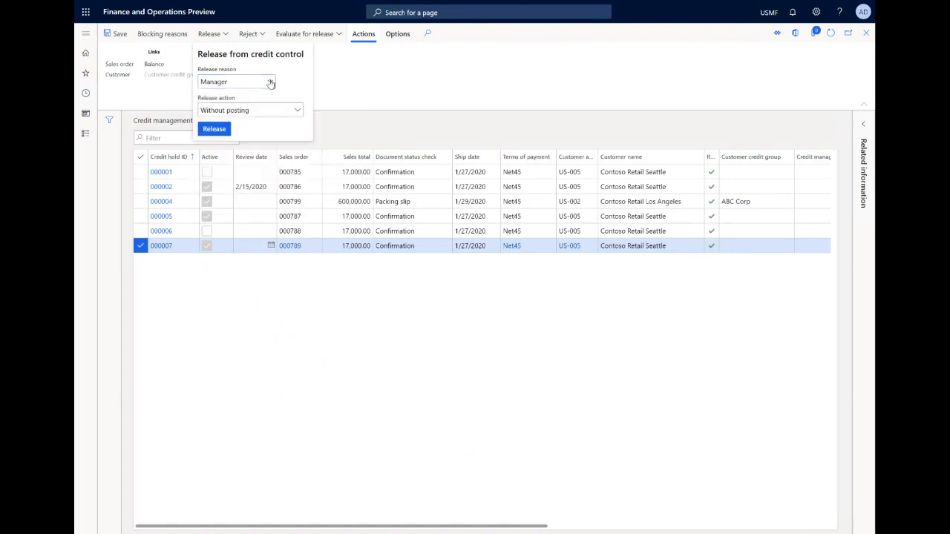
pyautogui.click(298, 110)
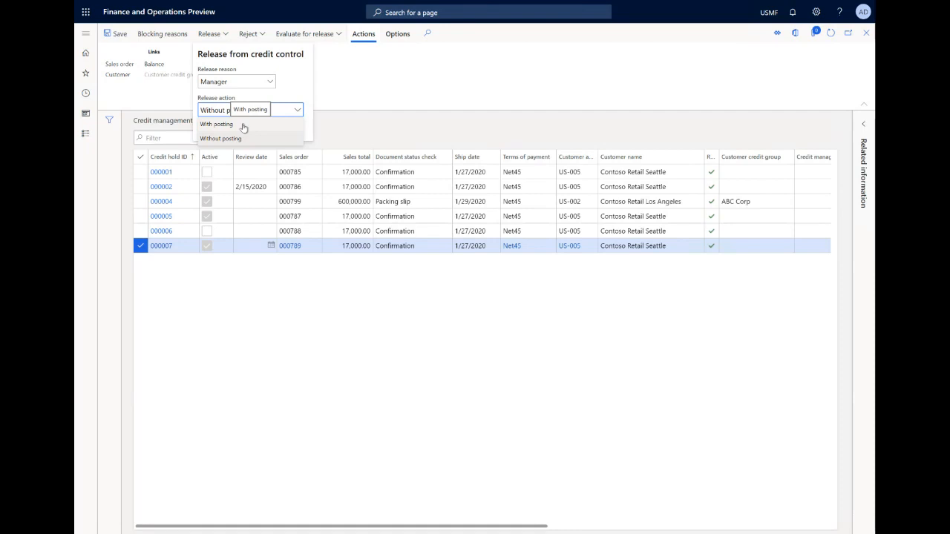
pyautogui.click(348, 86)
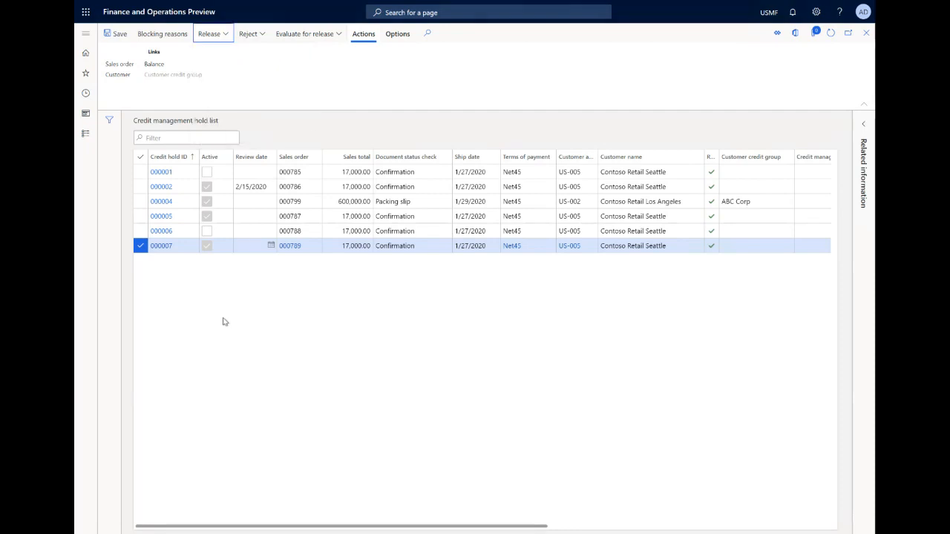
pyautogui.click(221, 37)
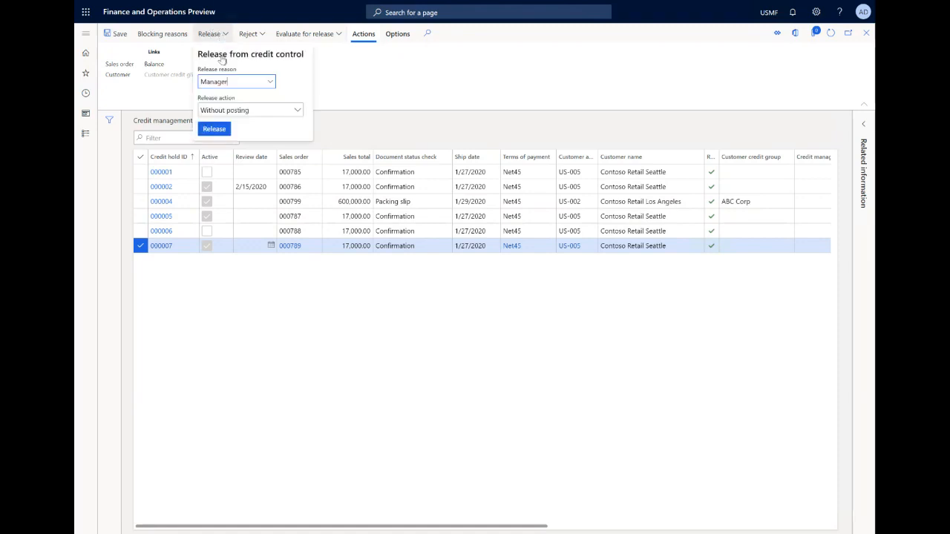
pyautogui.click(215, 129)
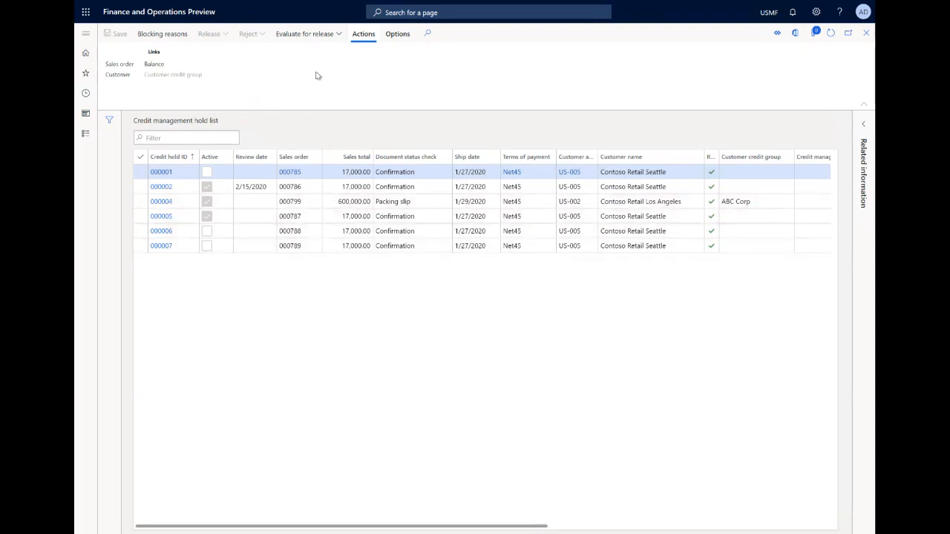
# Check the Evaluate for release options for processing blocking rules, without running them.
pyautogui.click(317, 37)
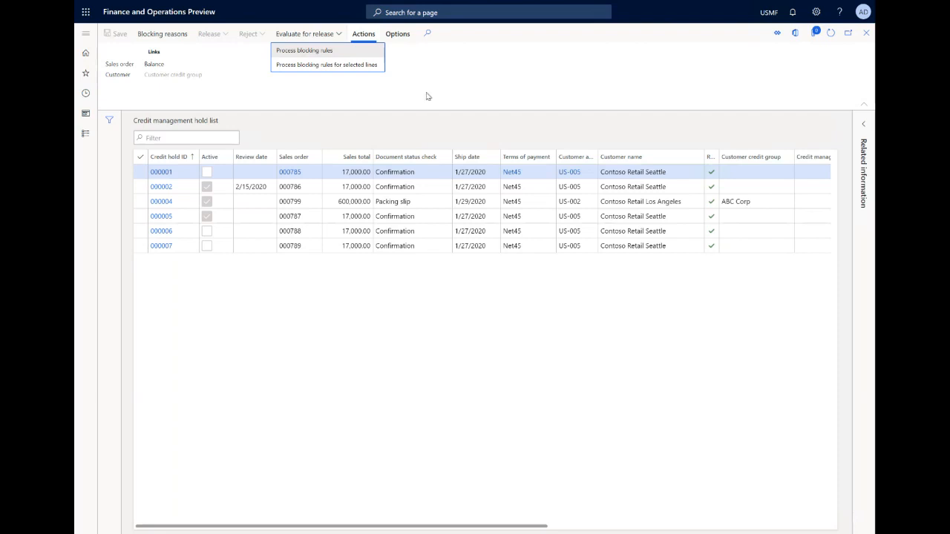
pyautogui.press('Escape')
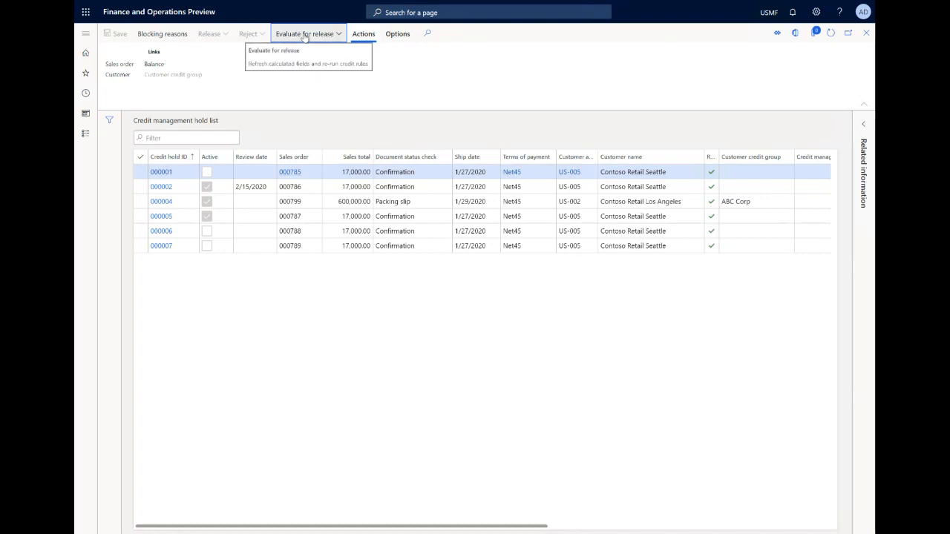
pyautogui.click(338, 34)
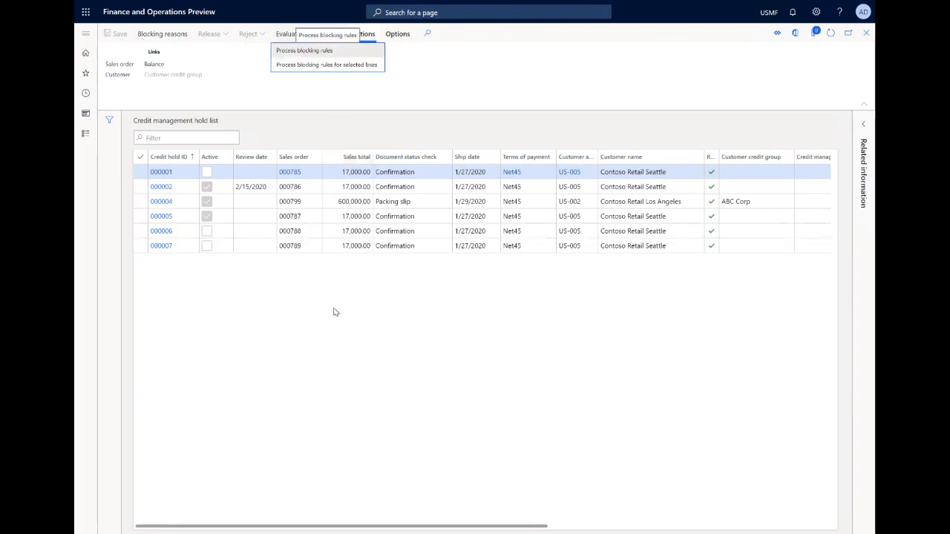
pyautogui.press('Escape')
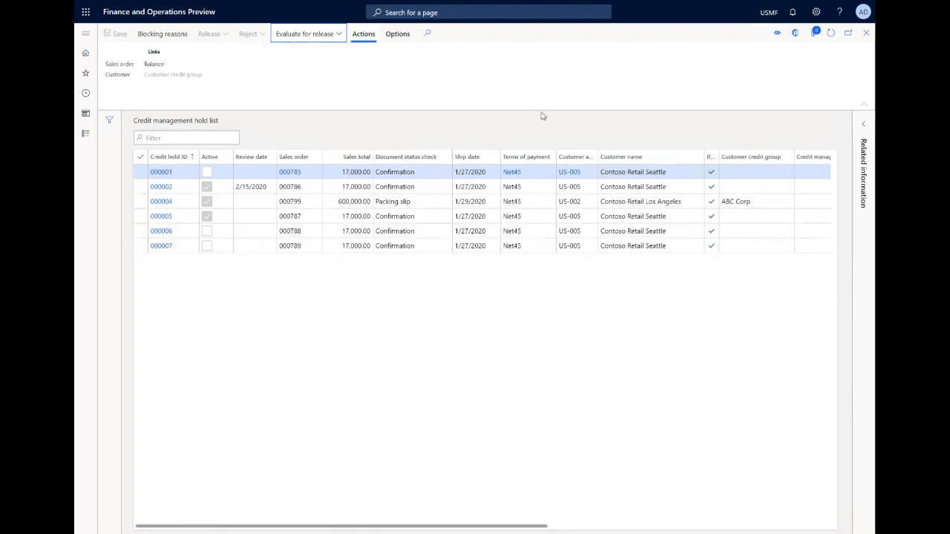
pyautogui.hotkey('alt', 'Tab')
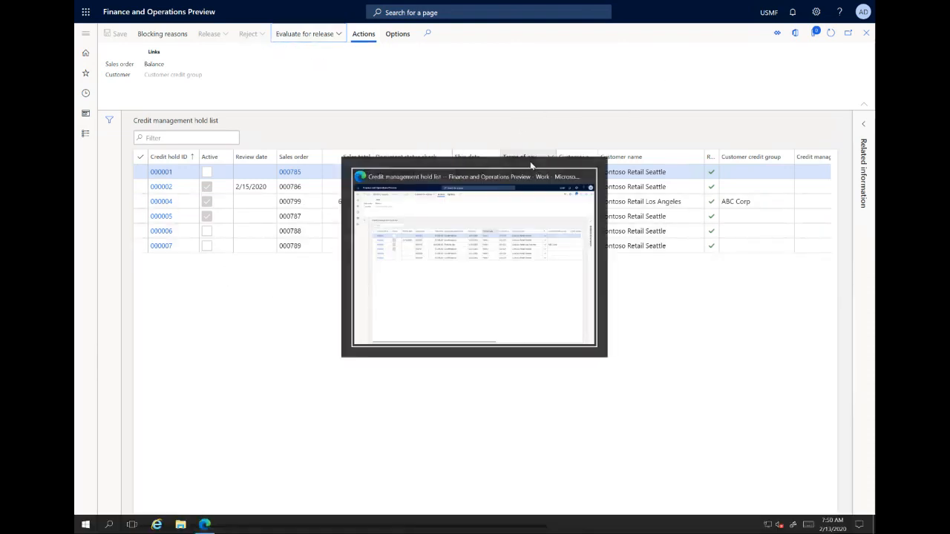